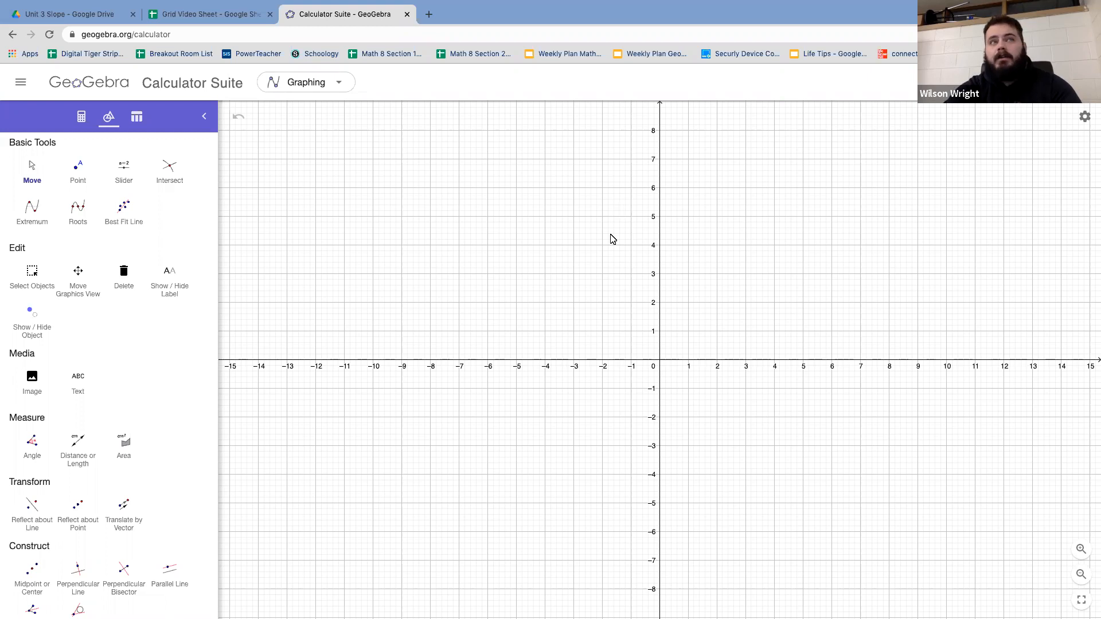
# - Expand the toolbox to its full set of tools and locate the polygon tools
pyautogui.scroll(-3, 143, 399)
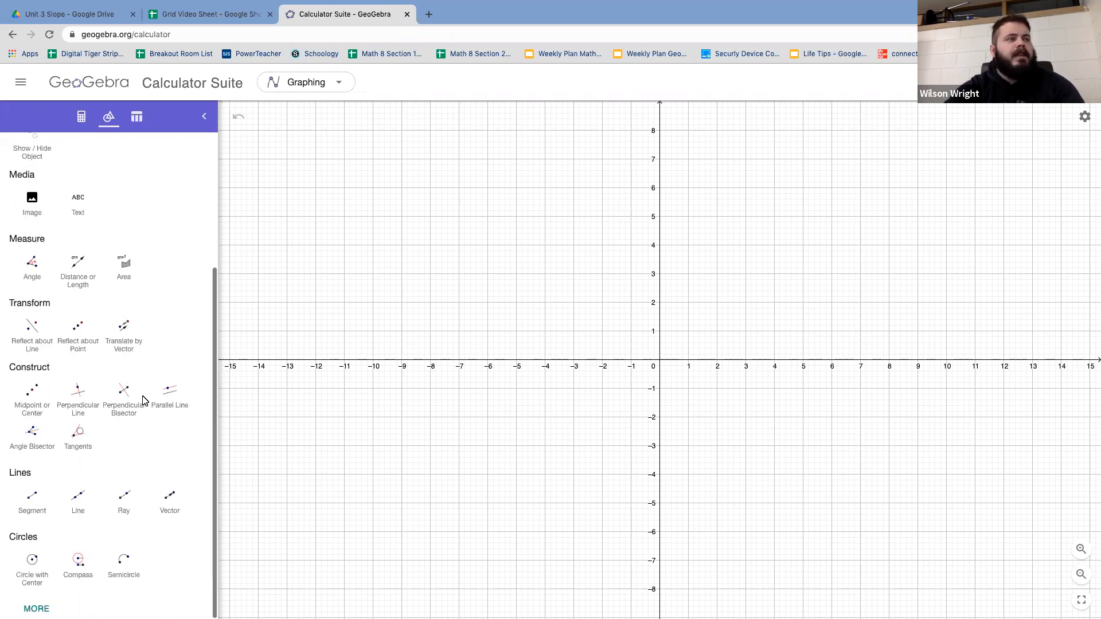
pyautogui.click(36, 608)
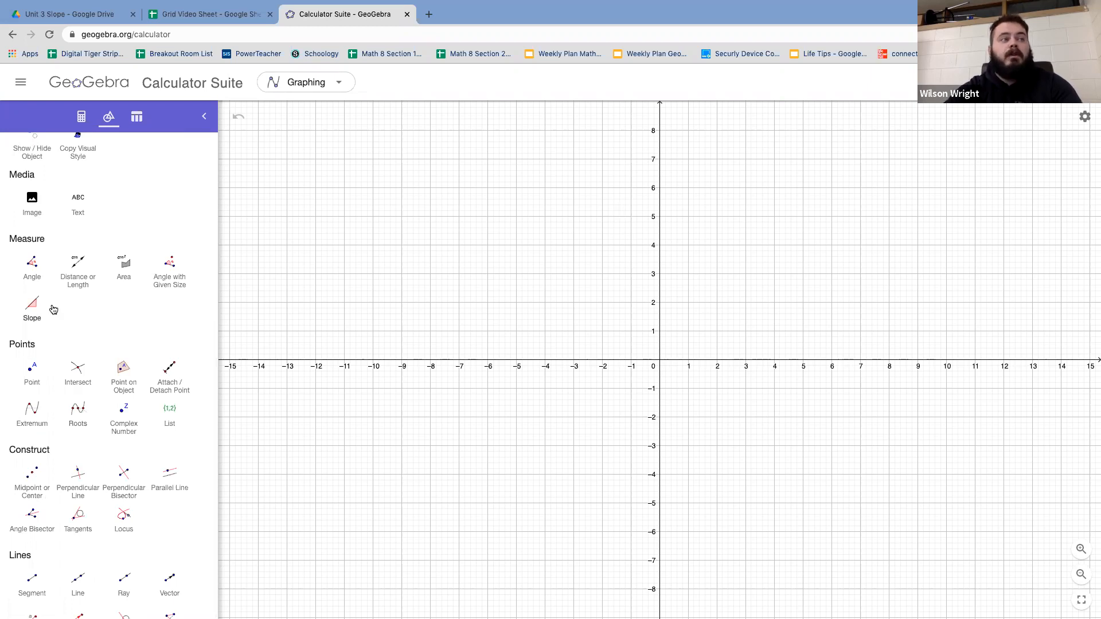
pyautogui.scroll(-4, 57, 402)
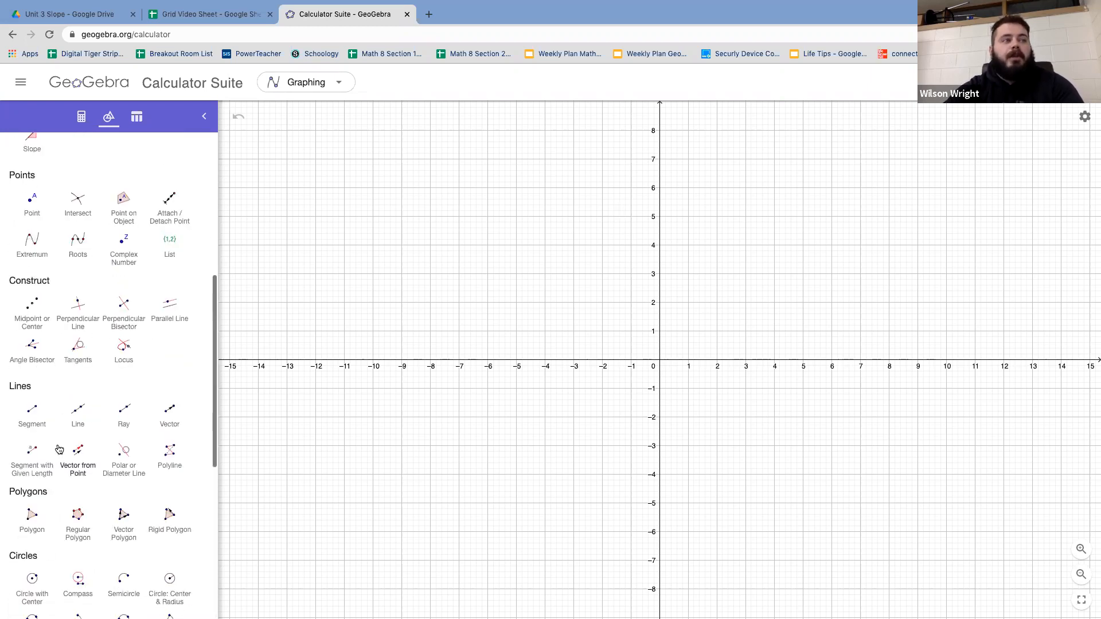
pyautogui.scroll(-1, 59, 449)
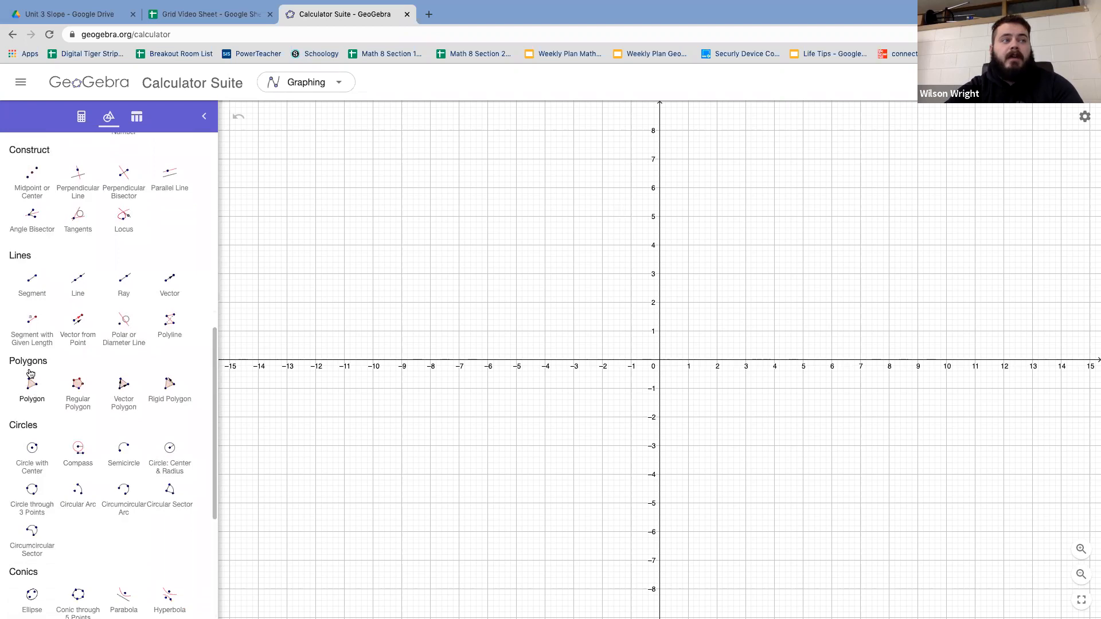
pyautogui.scroll(-4, 32, 396)
pyautogui.scroll(1, 30, 412)
pyautogui.scroll(2, 29, 411)
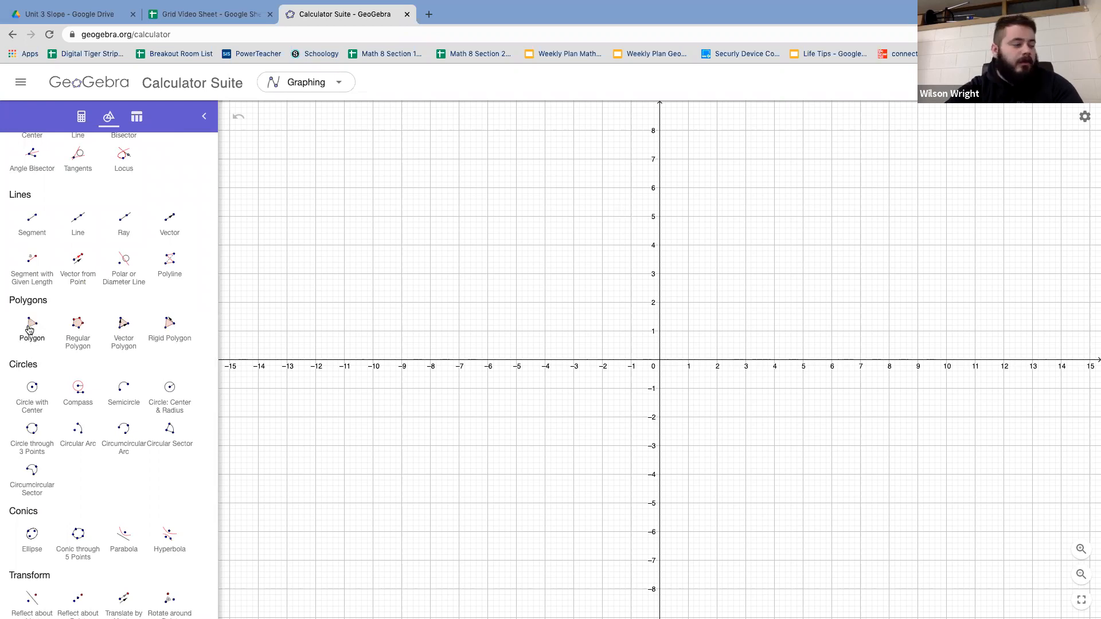
# - Draw a closed quadrilateral ABCD with vertices at (-3, 0), (-1, 3), (5, 4) and (3, 1) using the Polygon tool
pyautogui.click(30, 329)
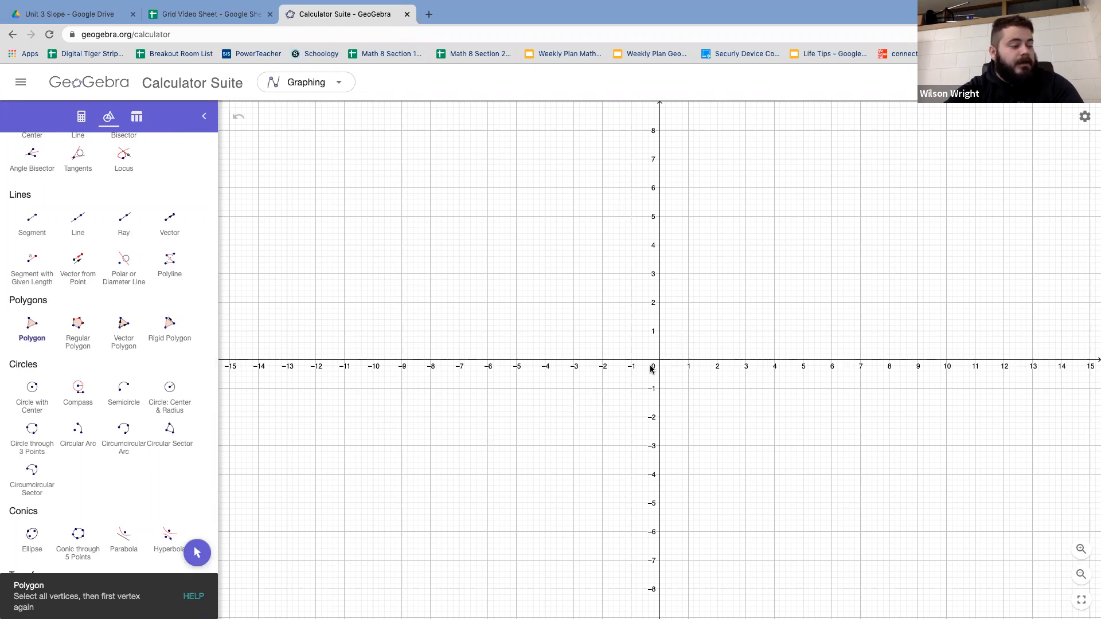
pyautogui.click(573, 361)
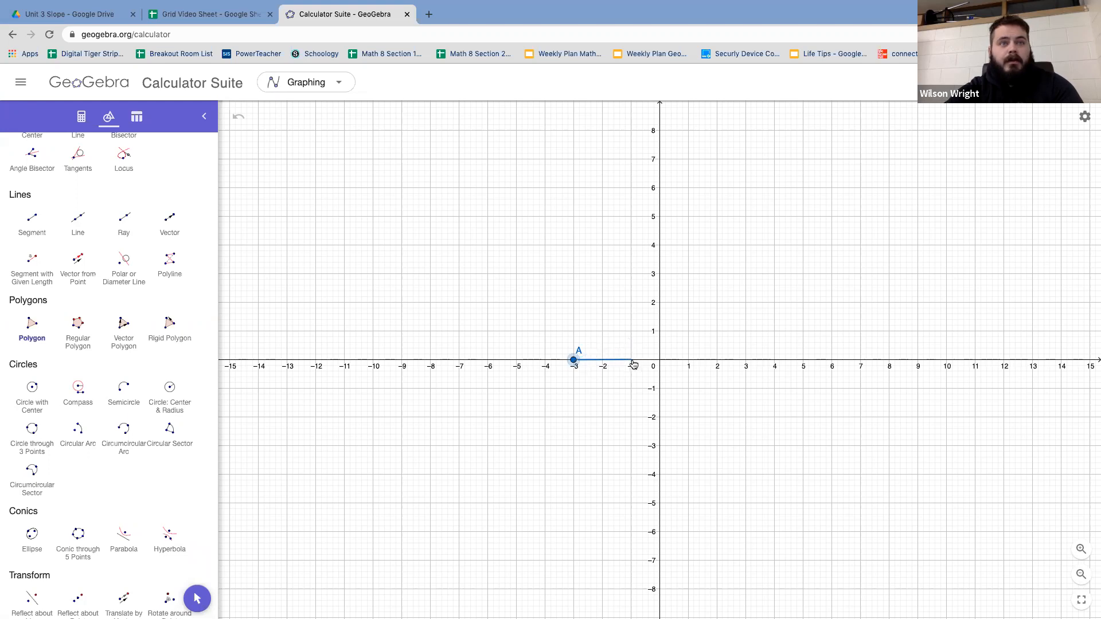
pyautogui.click(631, 275)
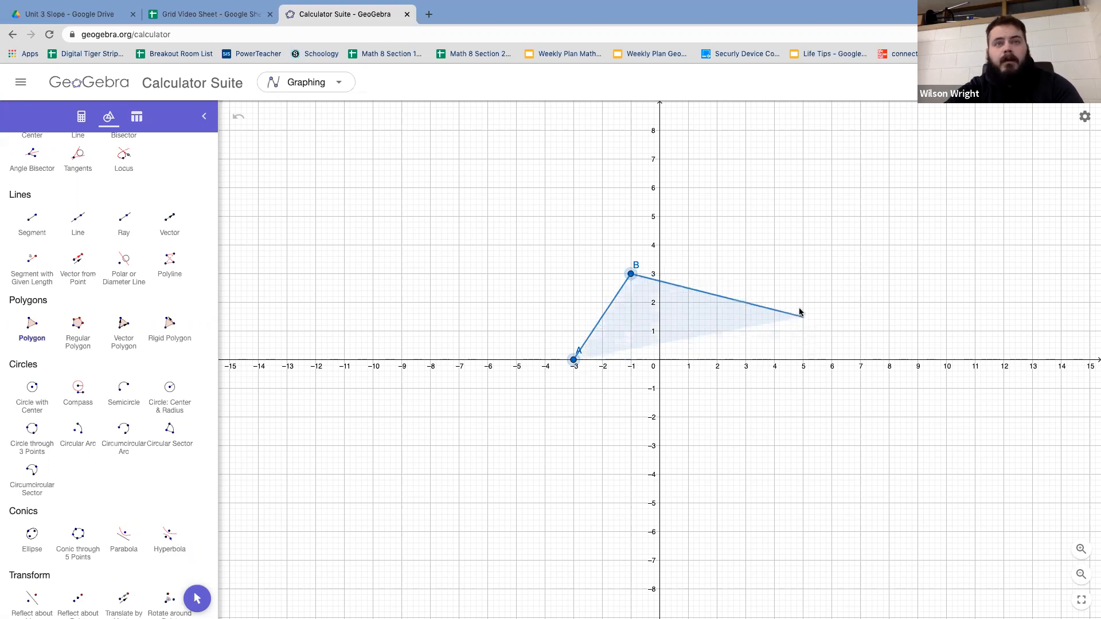
pyautogui.click(802, 247)
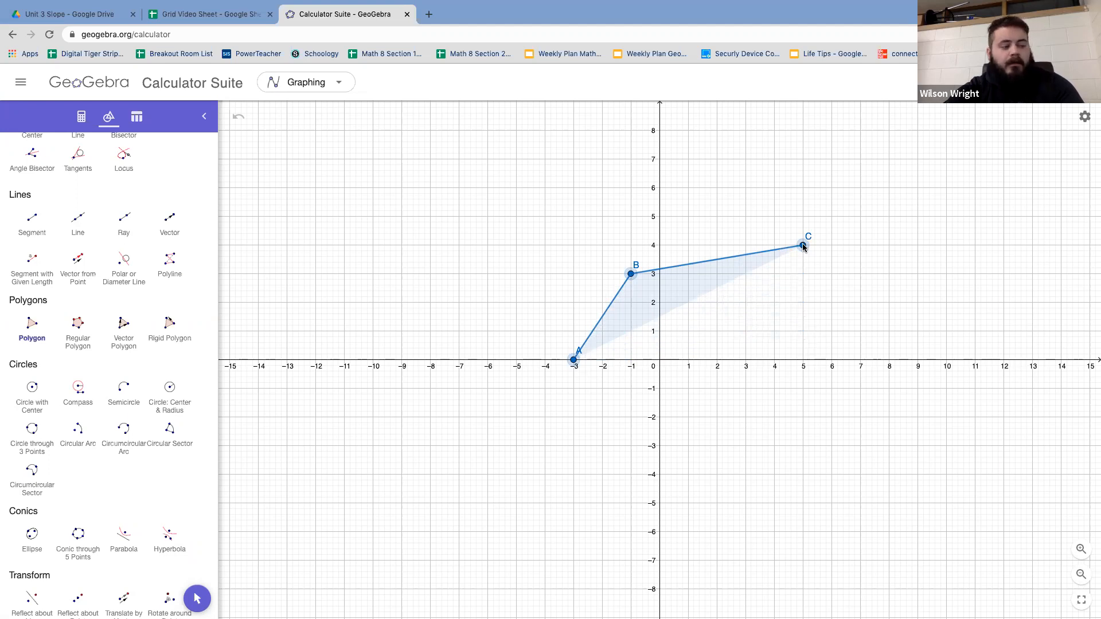
pyautogui.click(746, 331)
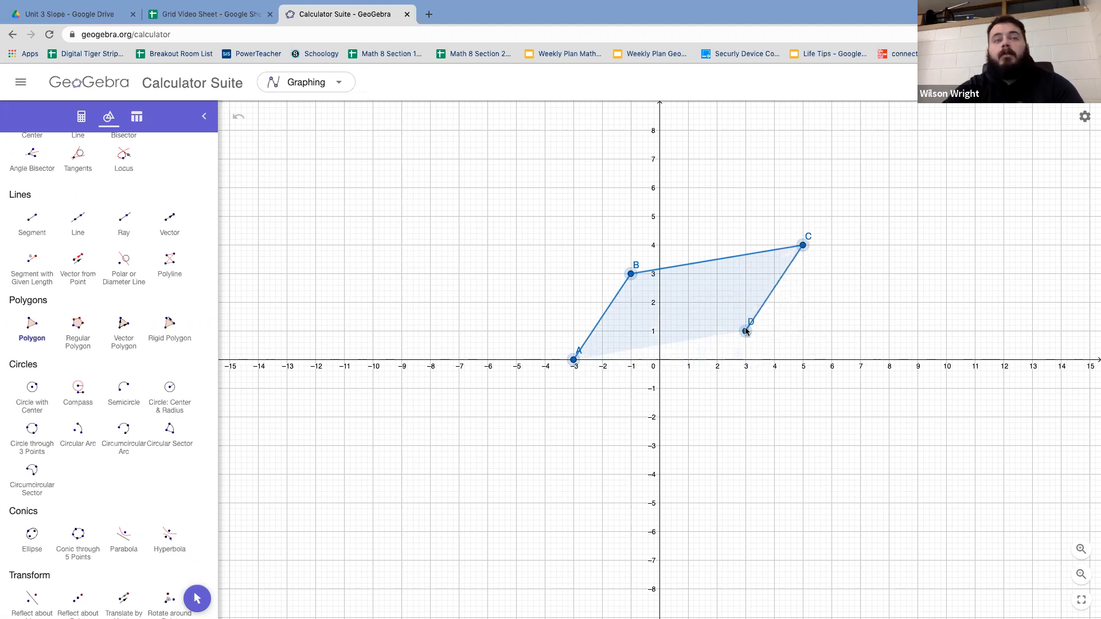
pyautogui.click(573, 360)
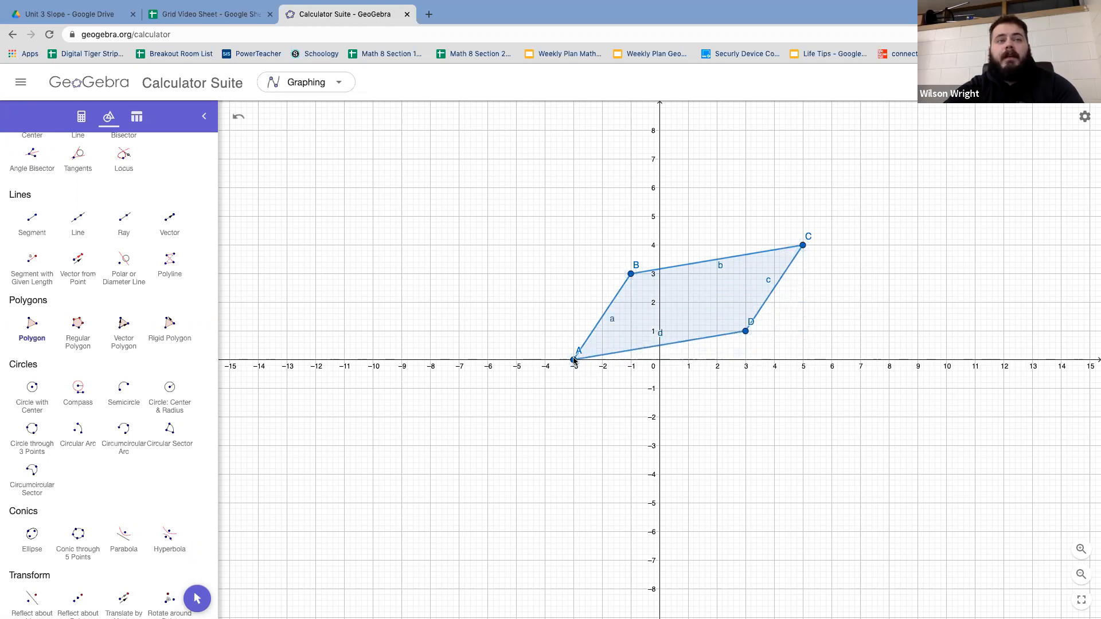
pyautogui.scroll(10, 60, 292)
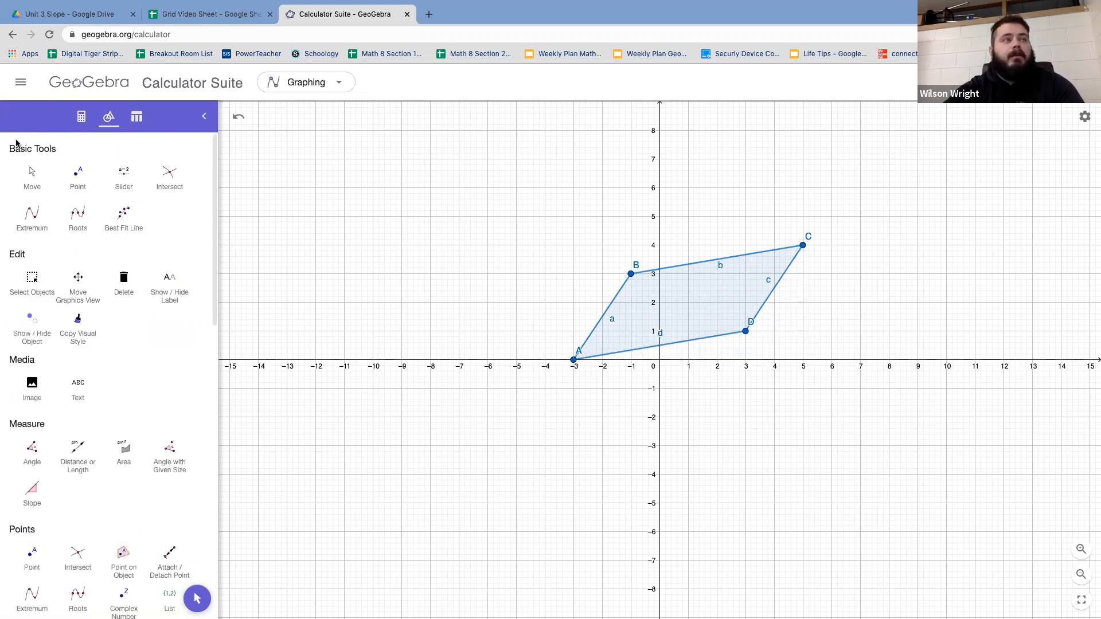
pyautogui.click(30, 179)
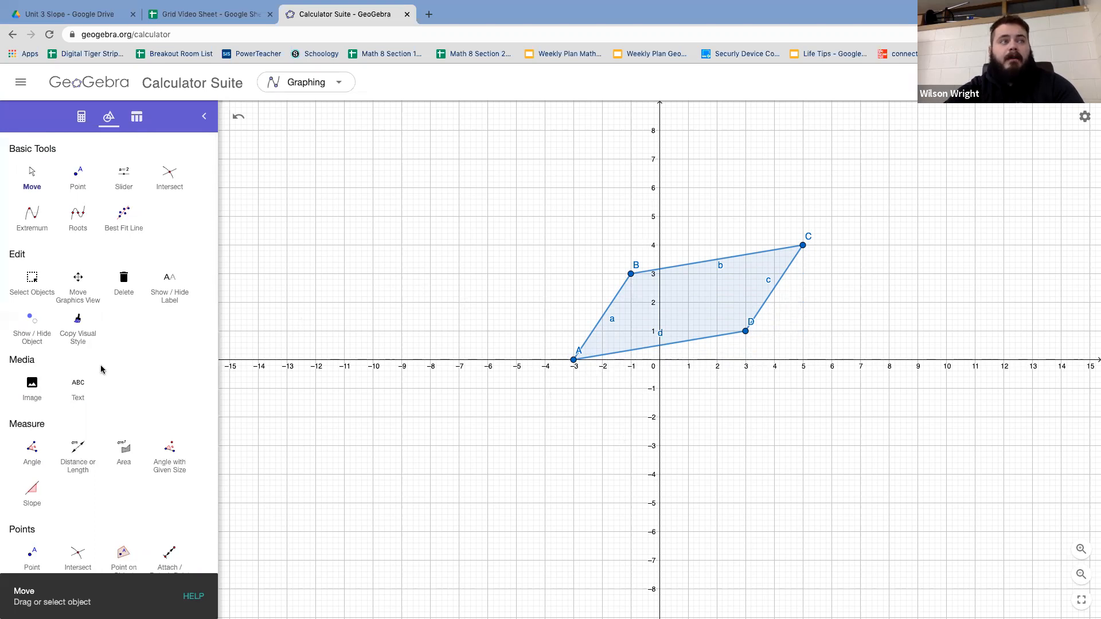
# - Draw lines through opposite vertices A and C, and B and D, as the quadrilateral's diagonals
pyautogui.scroll(-2, 101, 369)
pyautogui.scroll(-2, 100, 369)
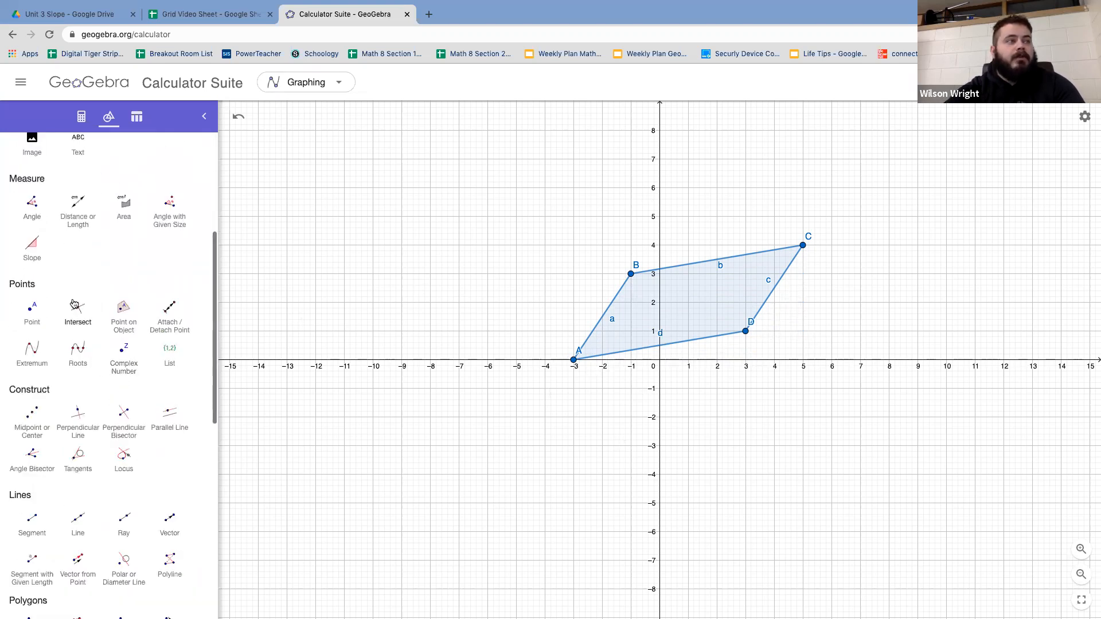
pyautogui.scroll(-3, 65, 360)
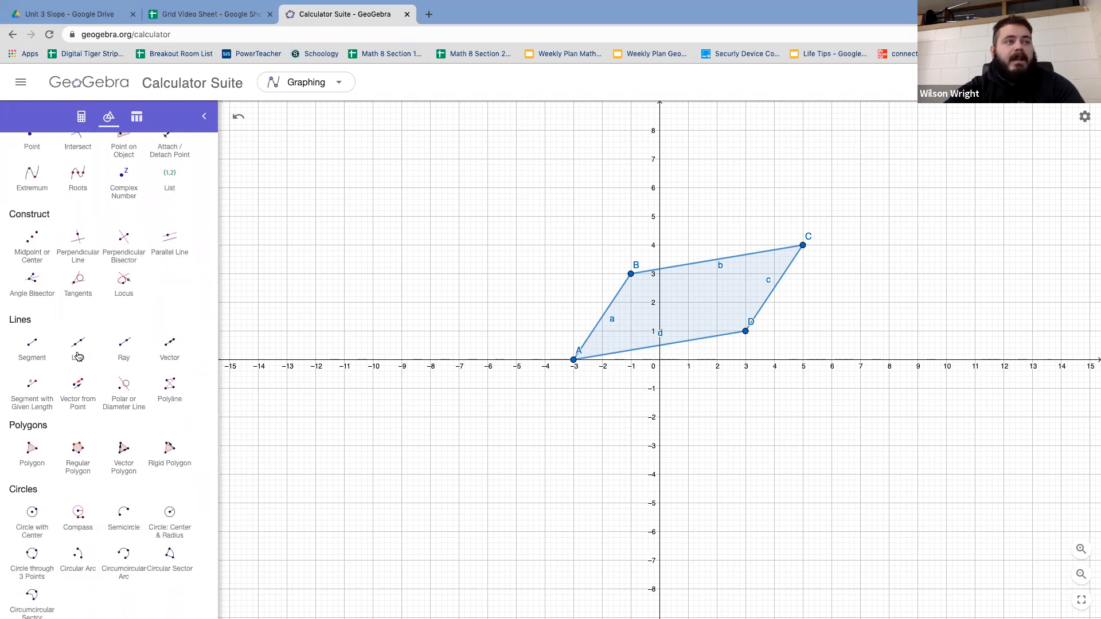
pyautogui.click(81, 344)
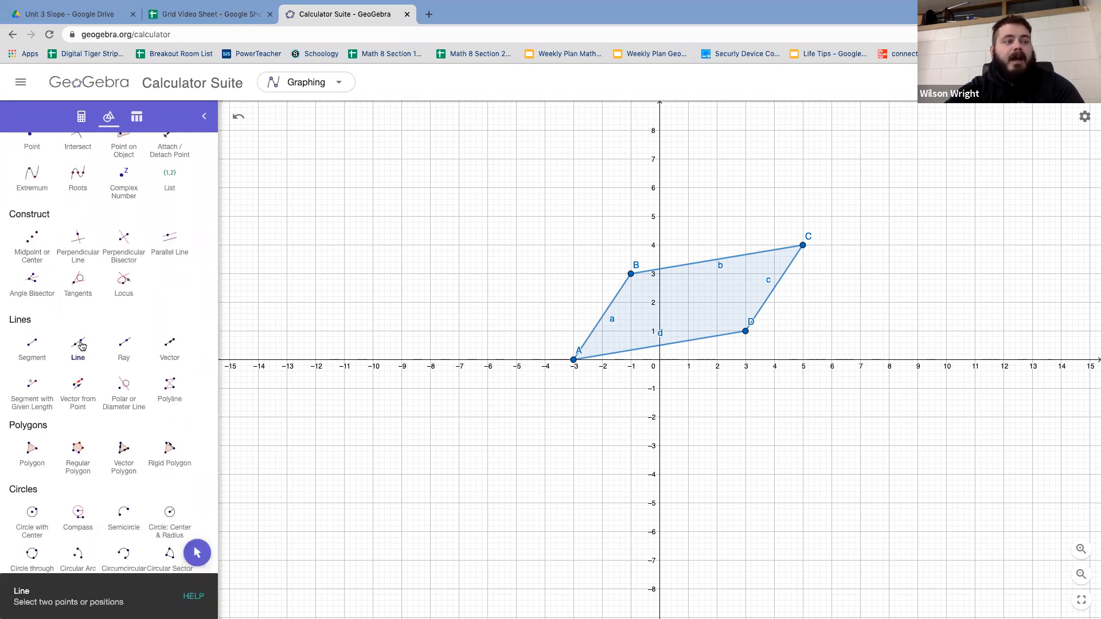
pyautogui.click(574, 360)
pyautogui.click(803, 246)
pyautogui.click(631, 275)
pyautogui.click(746, 332)
pyautogui.scroll(1, 107, 192)
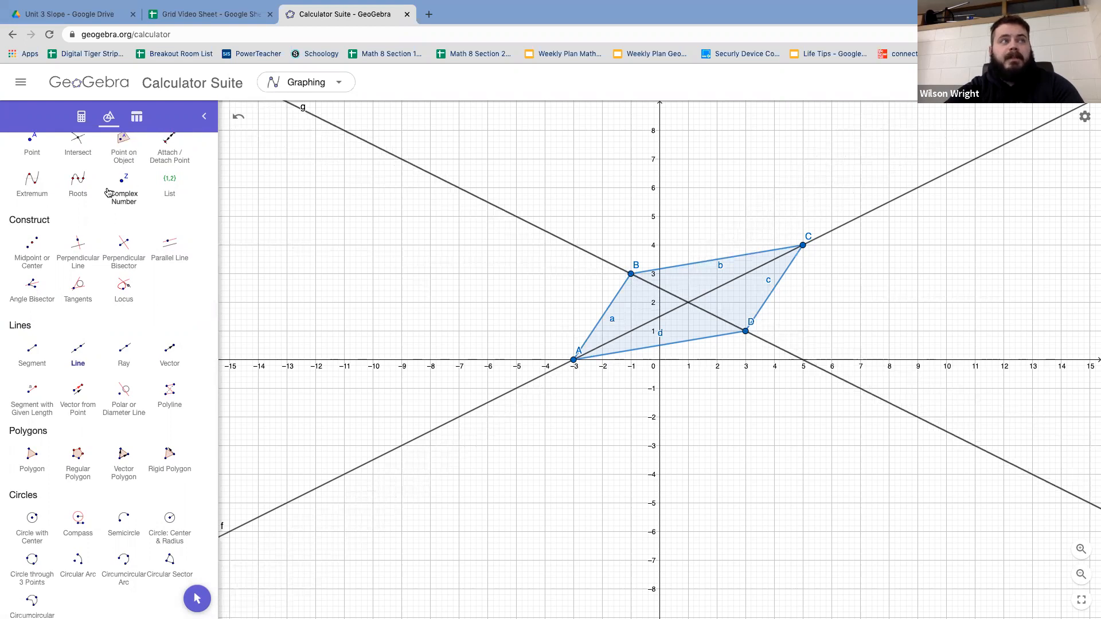
pyautogui.scroll(5, 108, 192)
pyautogui.click(23, 173)
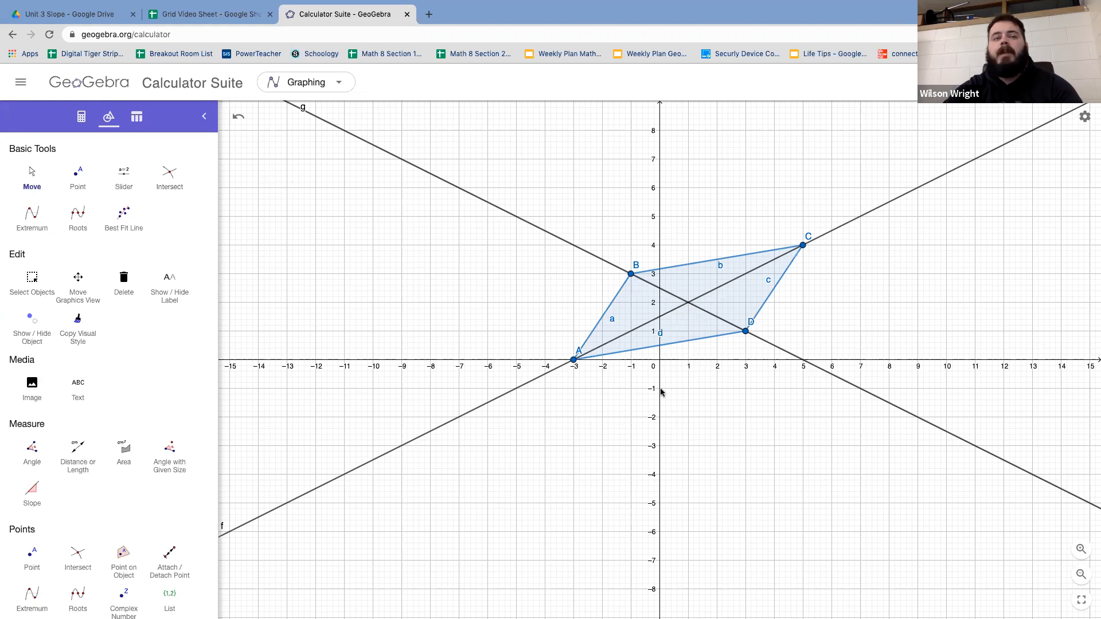
pyautogui.click(77, 178)
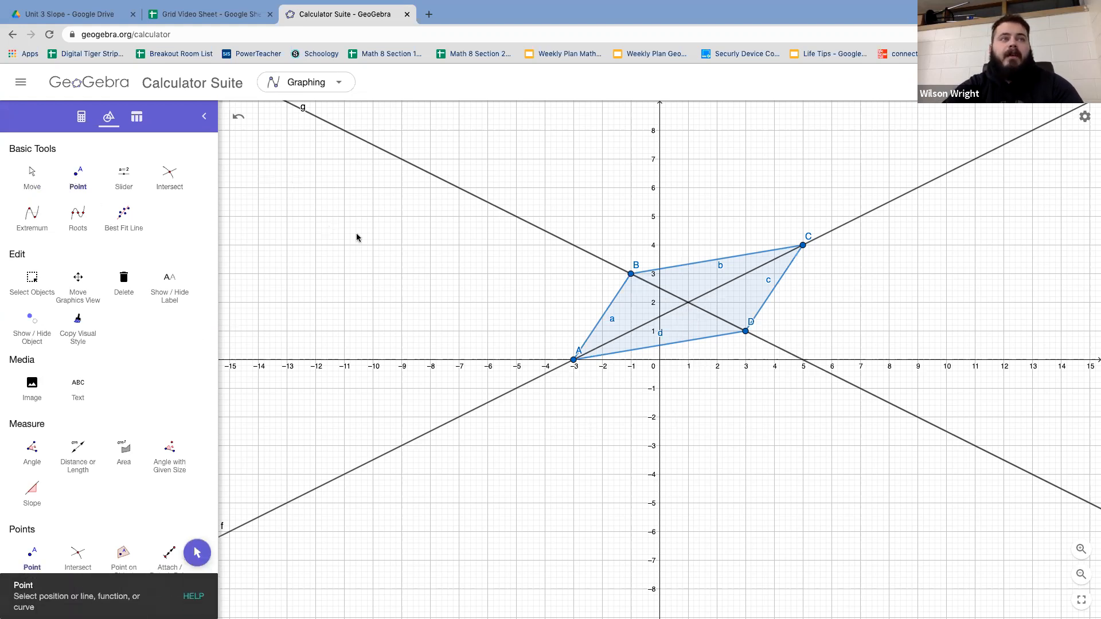
pyautogui.click(387, 259)
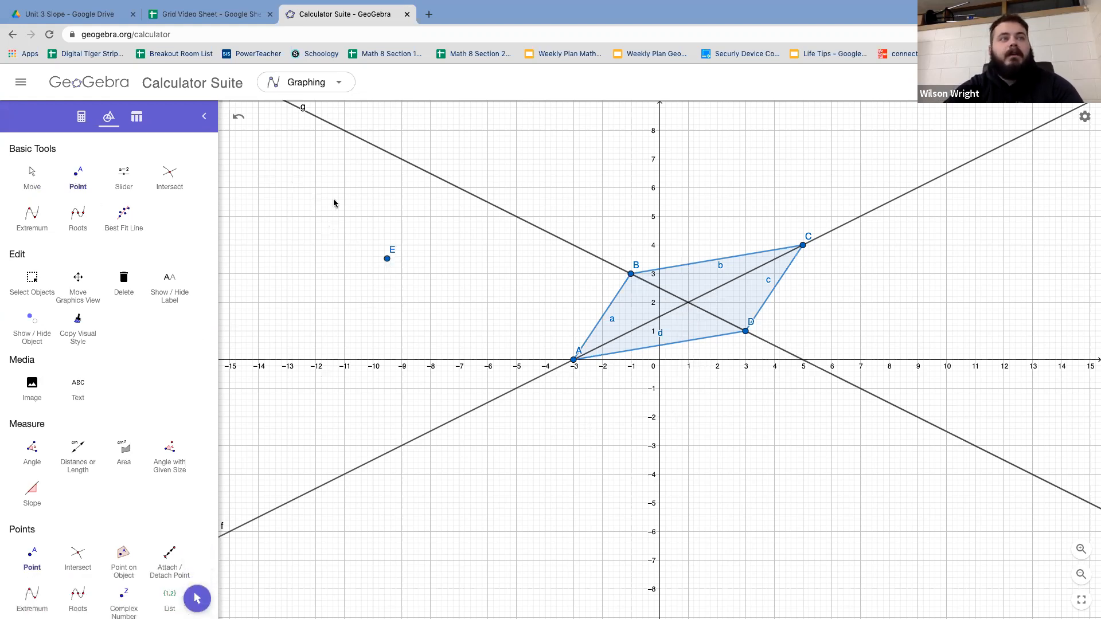
pyautogui.press('Escape')
pyautogui.click(388, 256)
pyautogui.press('Delete')
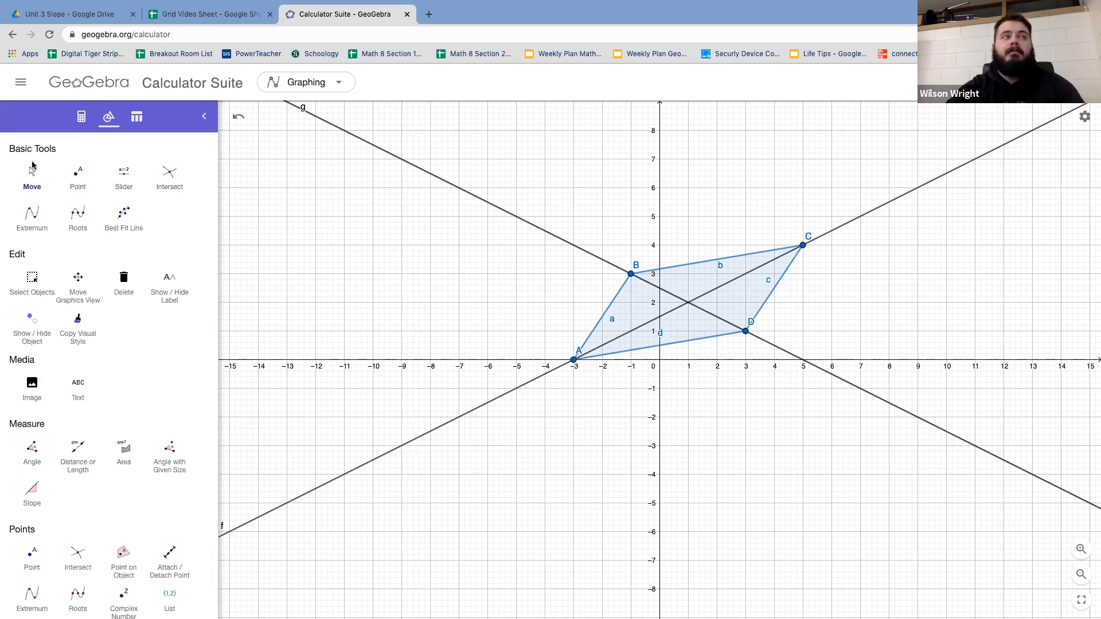
# - Create an intersection point where the two diagonal lines cross inside the quadrilateral, using the Intersect tool
pyautogui.click(171, 177)
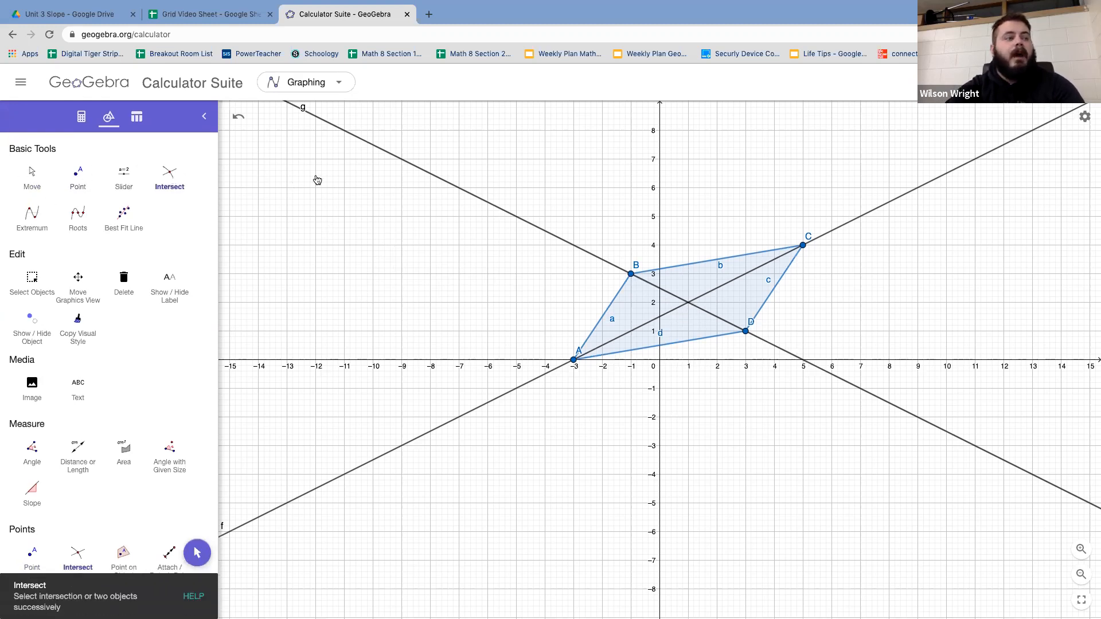
pyautogui.click(689, 304)
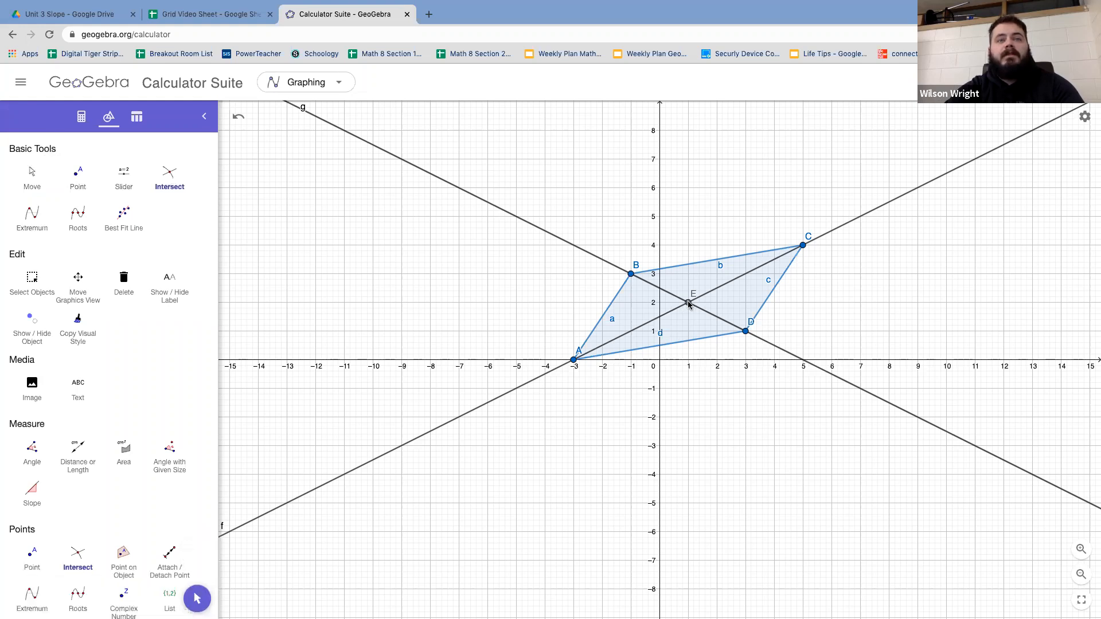
pyautogui.click(29, 174)
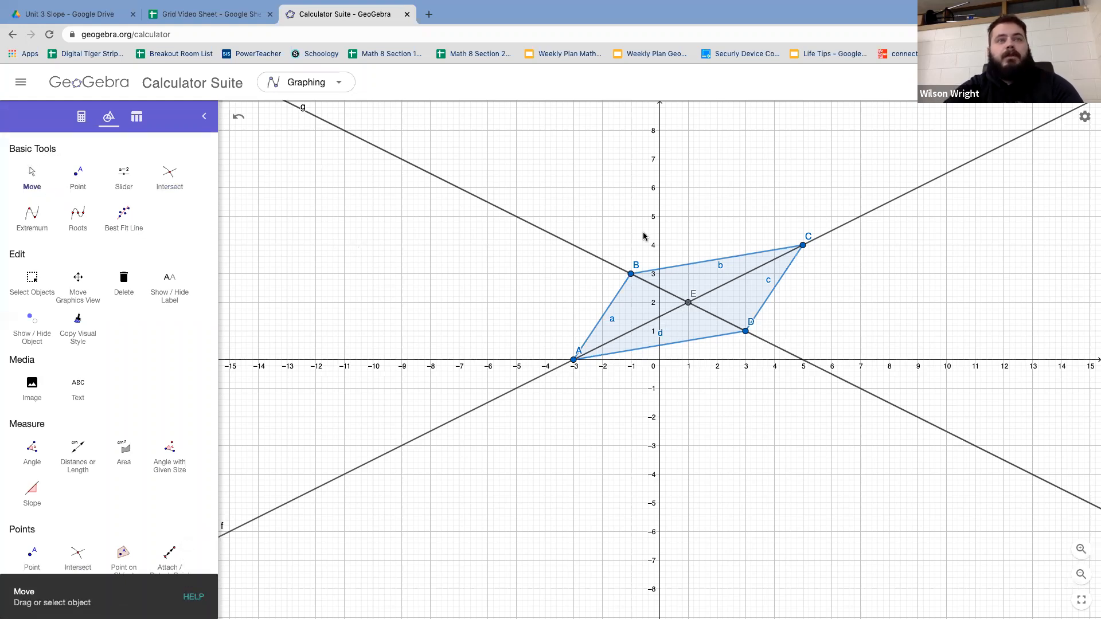
# - Set the intersection point's label to show its Value and move the label directly above the point
pyautogui.click(688, 304)
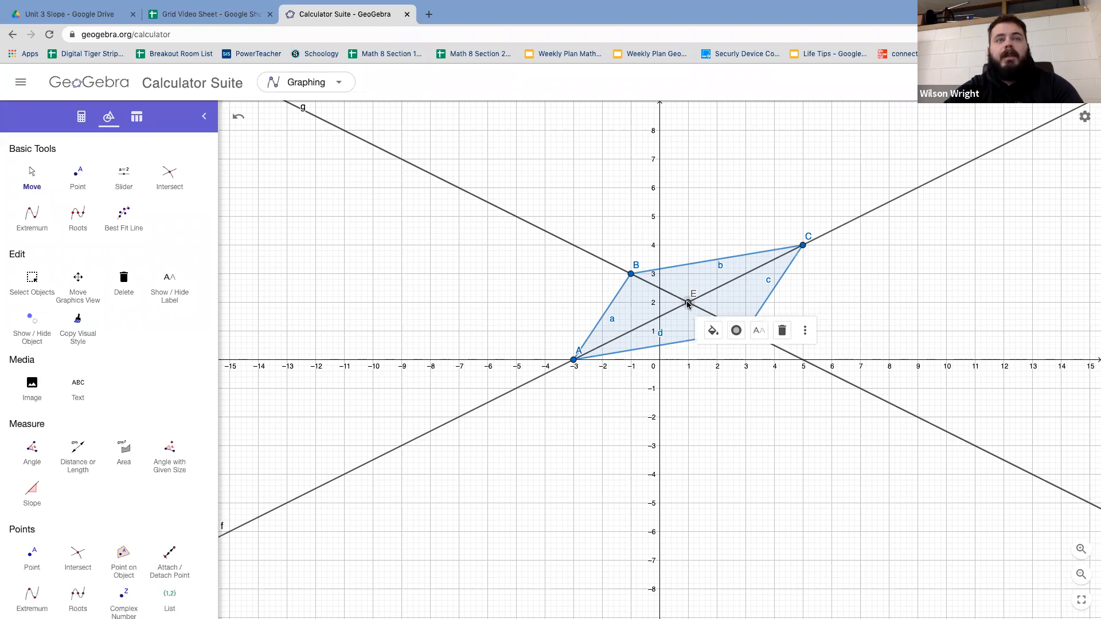
pyautogui.click(805, 330)
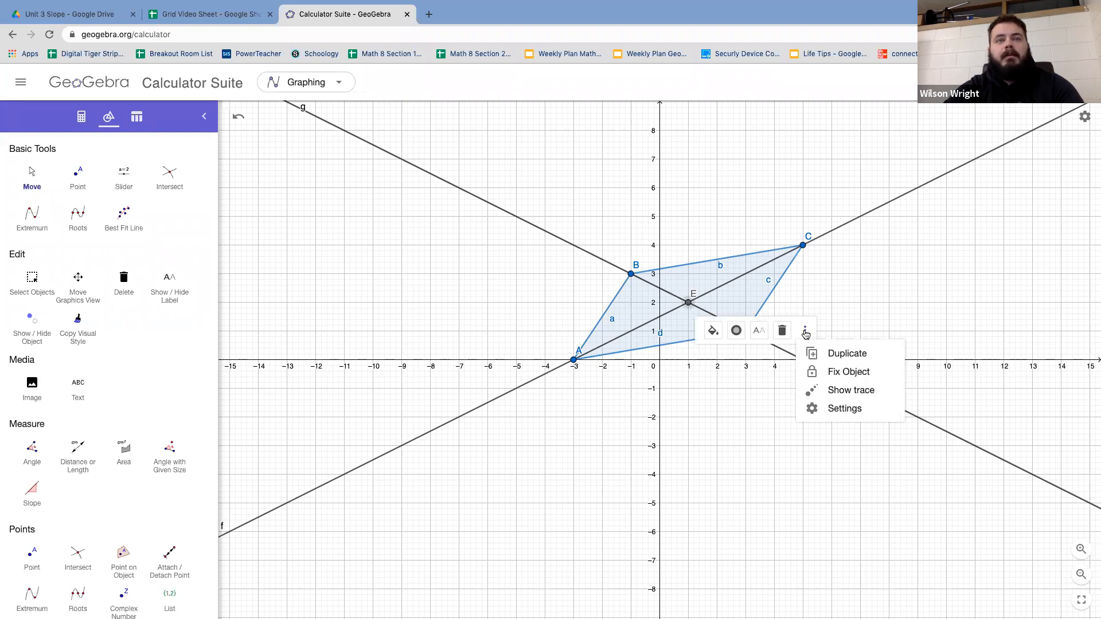
pyautogui.click(843, 408)
pyautogui.click(908, 278)
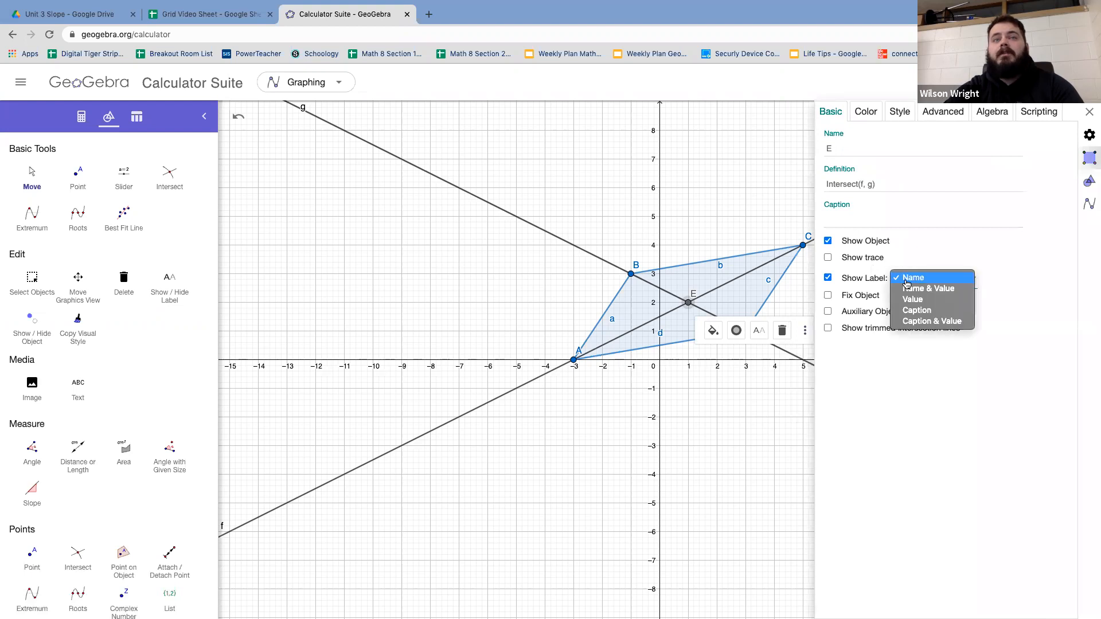
pyautogui.click(911, 300)
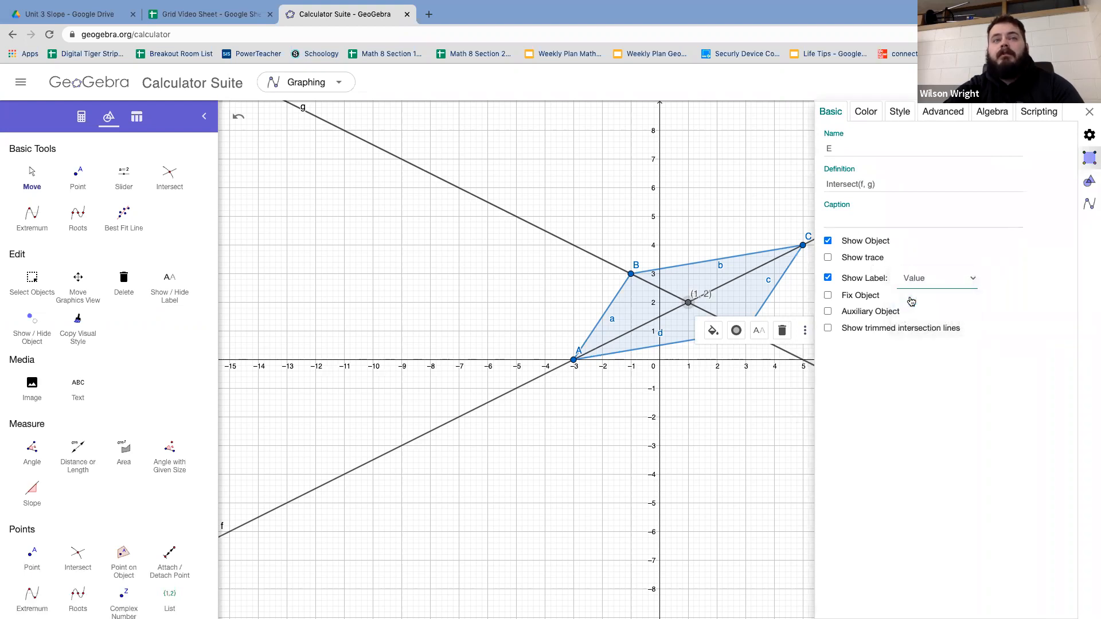
pyautogui.click(1089, 112)
pyautogui.click(1089, 112)
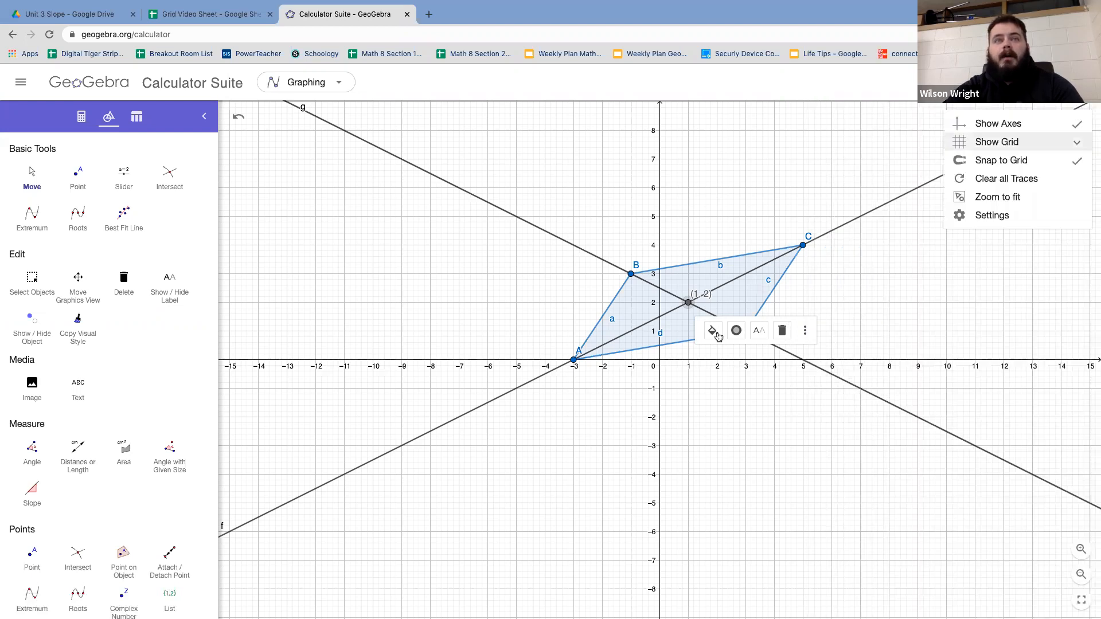
pyautogui.click(697, 294)
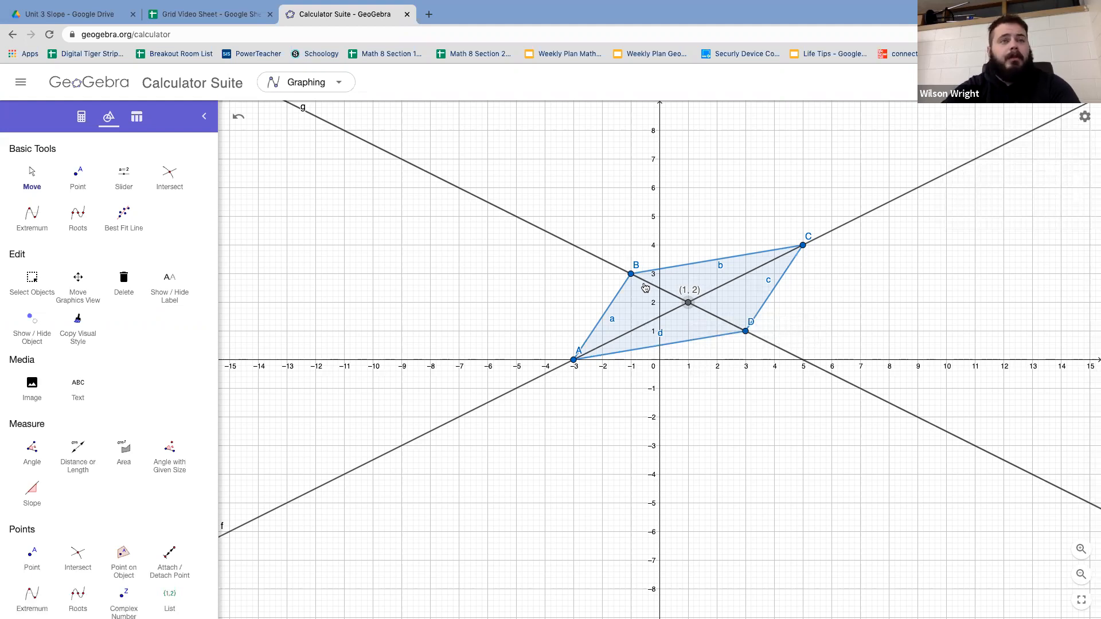
pyautogui.click(665, 292)
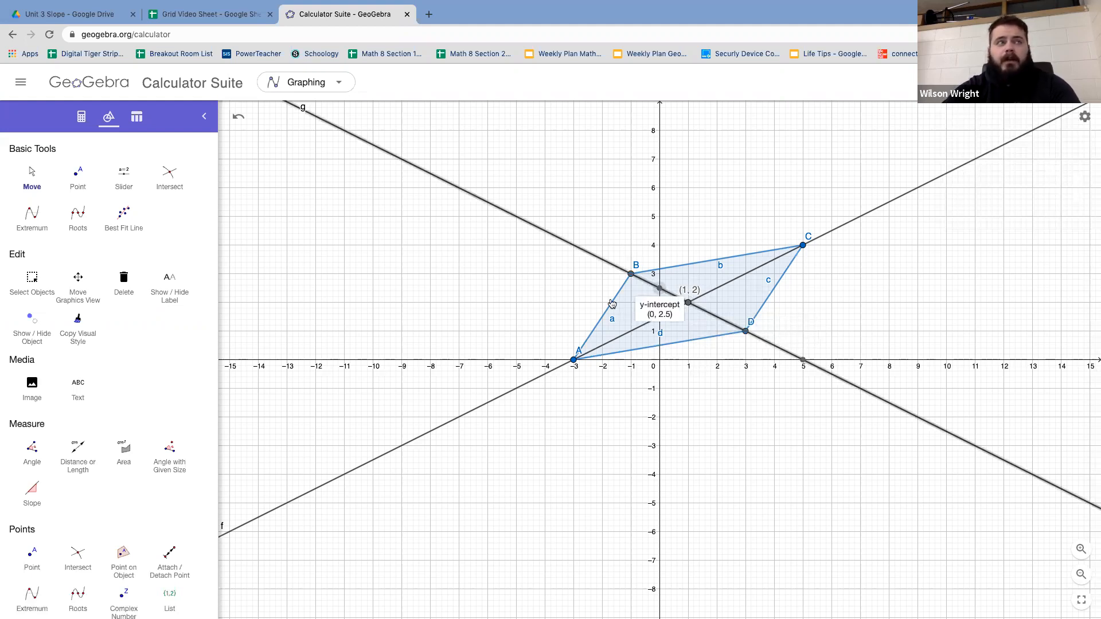
# - Delete the quadrilateral, its diagonal lines and all remaining points to clear the grid
pyautogui.click(25, 182)
pyautogui.click(657, 334)
pyautogui.press('Delete')
pyautogui.click(689, 303)
pyautogui.press('Delete')
pyautogui.click(689, 304)
pyautogui.press('Delete')
pyautogui.click(688, 303)
pyautogui.press('Delete')
pyautogui.click(574, 359)
pyautogui.press('Delete')
pyautogui.click(746, 332)
pyautogui.press('Delete')
pyautogui.click(803, 245)
pyautogui.press('Delete')
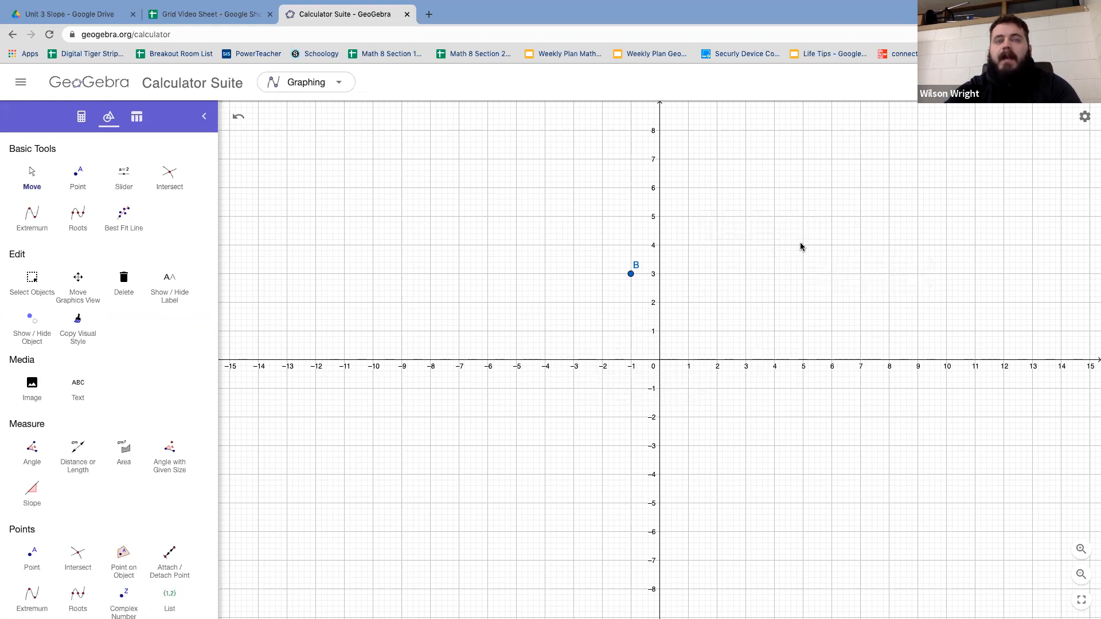
pyautogui.click(630, 274)
pyautogui.press('Delete')
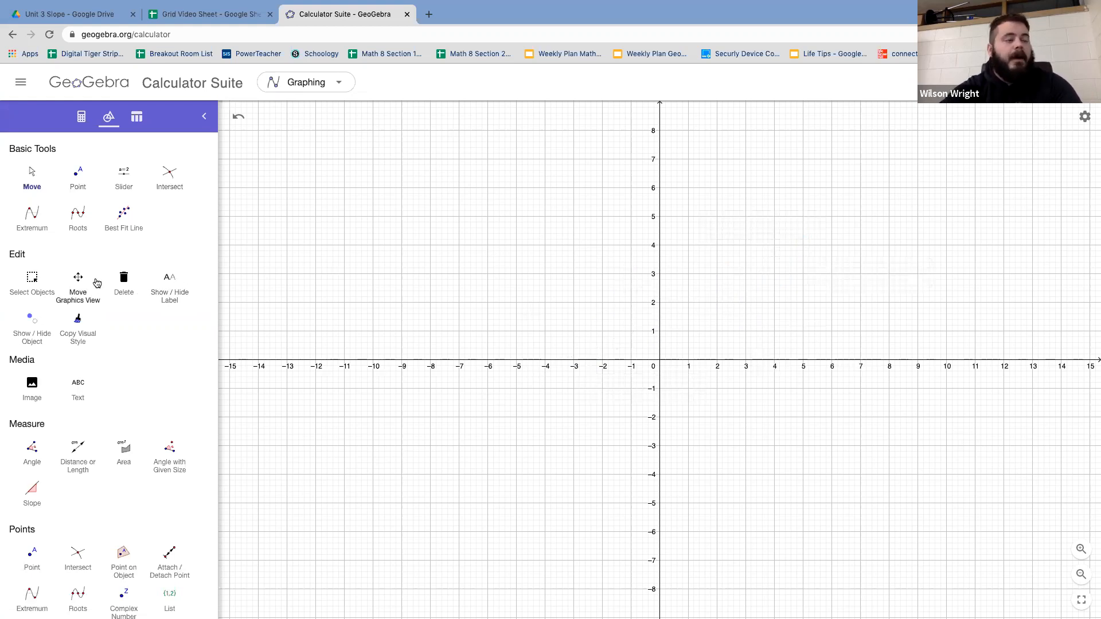
# - Draw a closed quadrilateral with the Polygon tool through the vertices (0, -3), (-2, 1), (1, 5) and (3, 1)
pyautogui.scroll(-6, 97, 283)
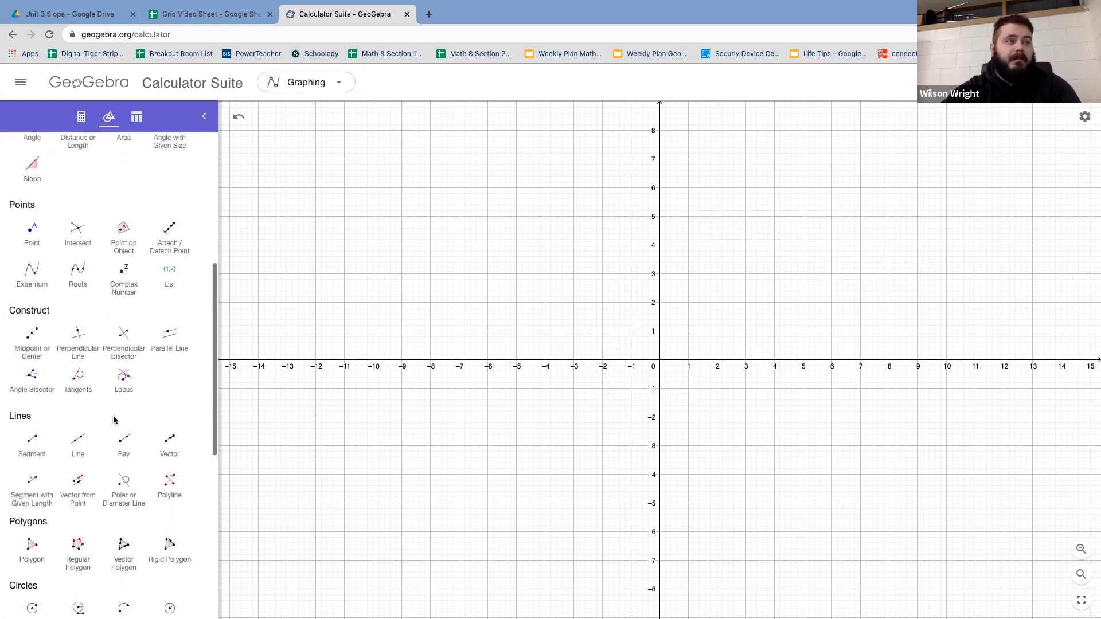
pyautogui.scroll(-4, 40, 344)
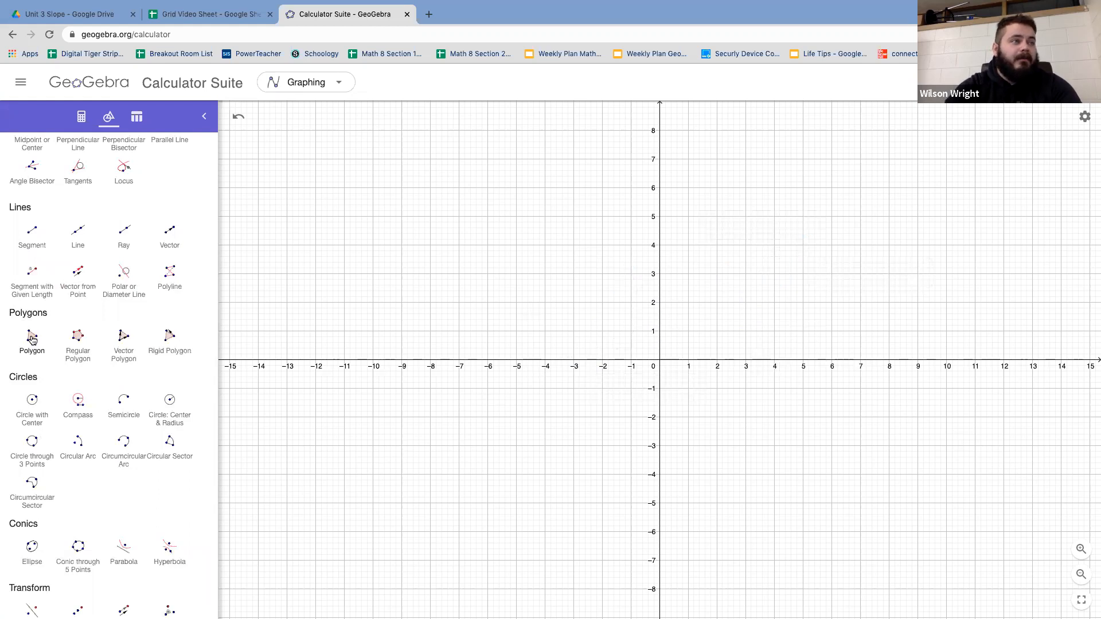
pyautogui.click(33, 340)
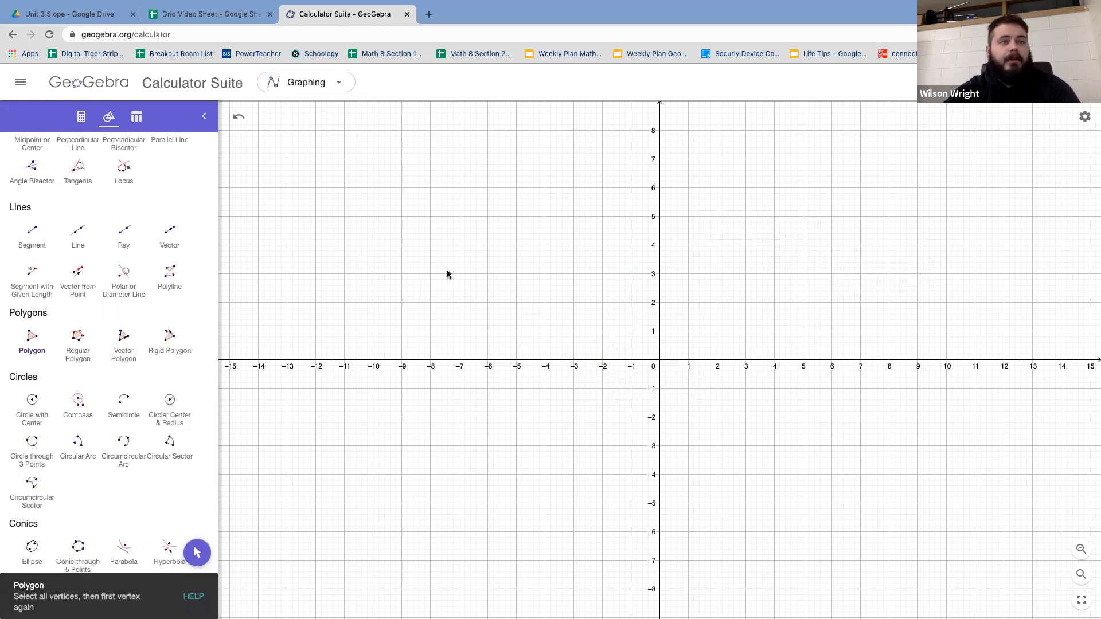
pyautogui.click(660, 447)
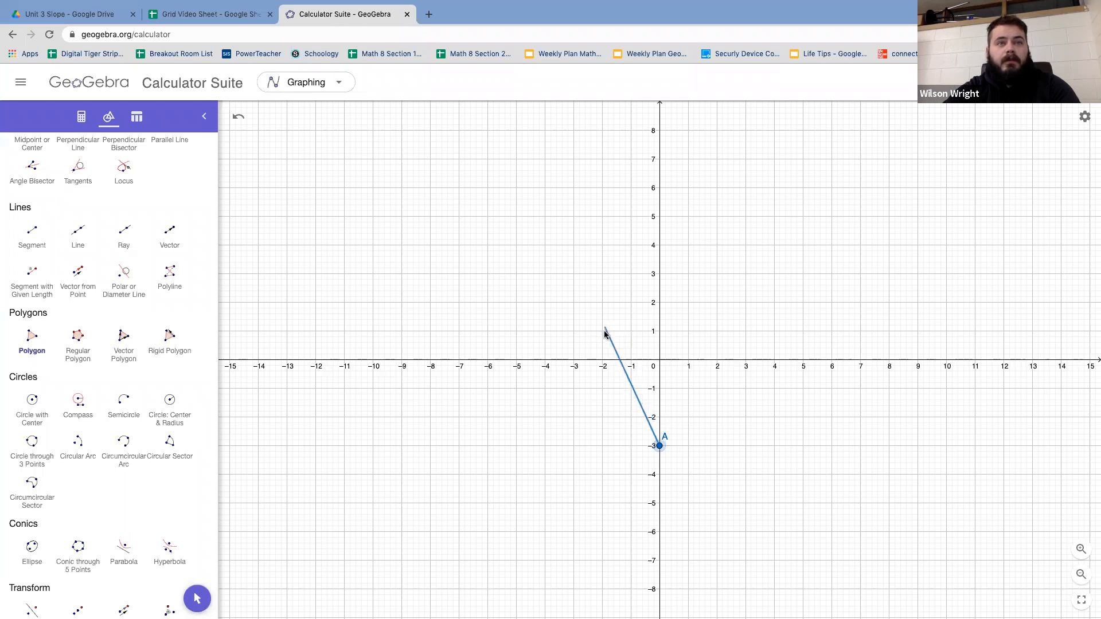
pyautogui.click(603, 331)
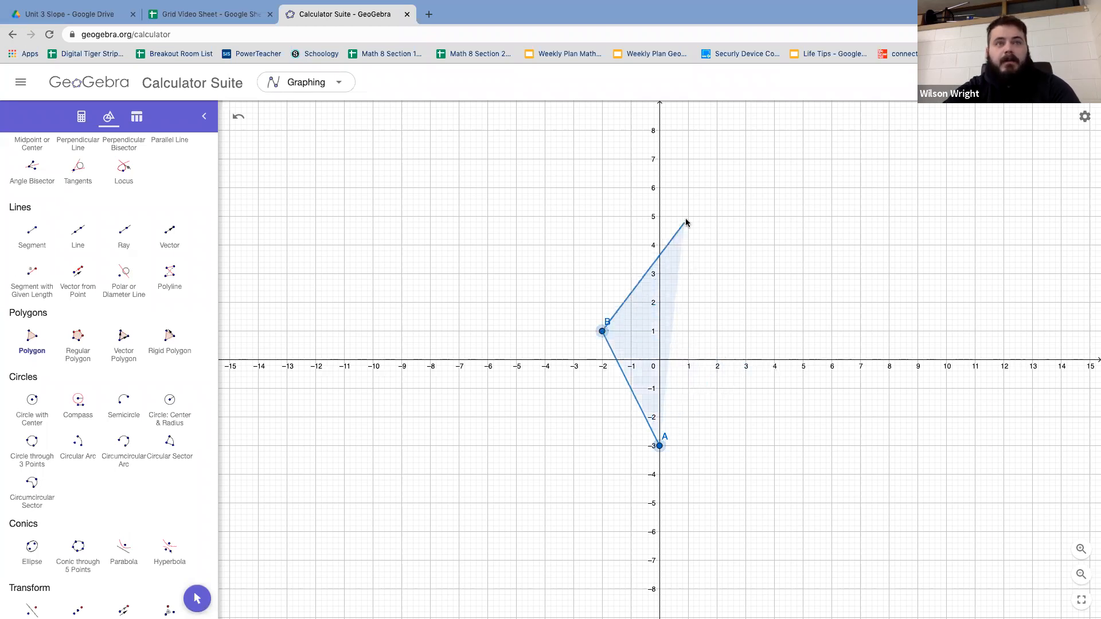
pyautogui.click(689, 219)
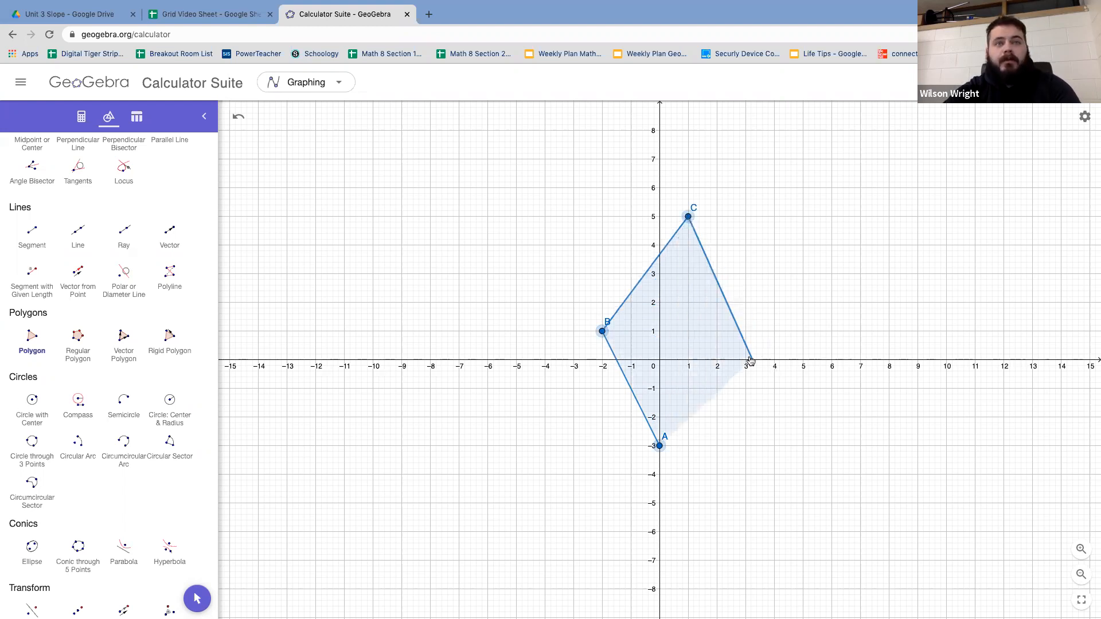
pyautogui.click(746, 333)
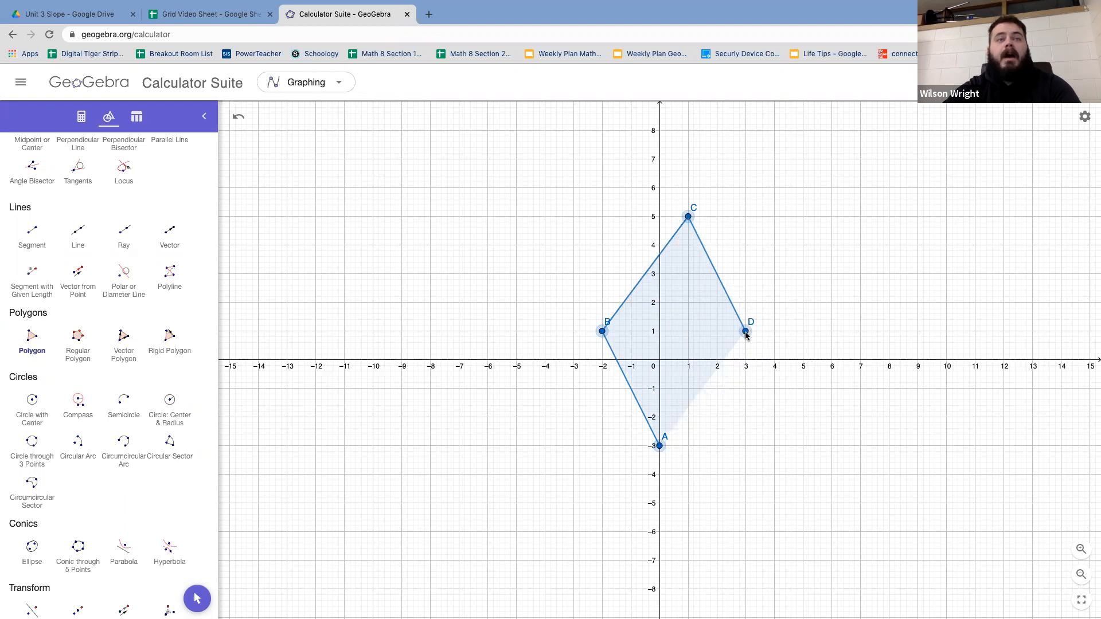
pyautogui.click(660, 447)
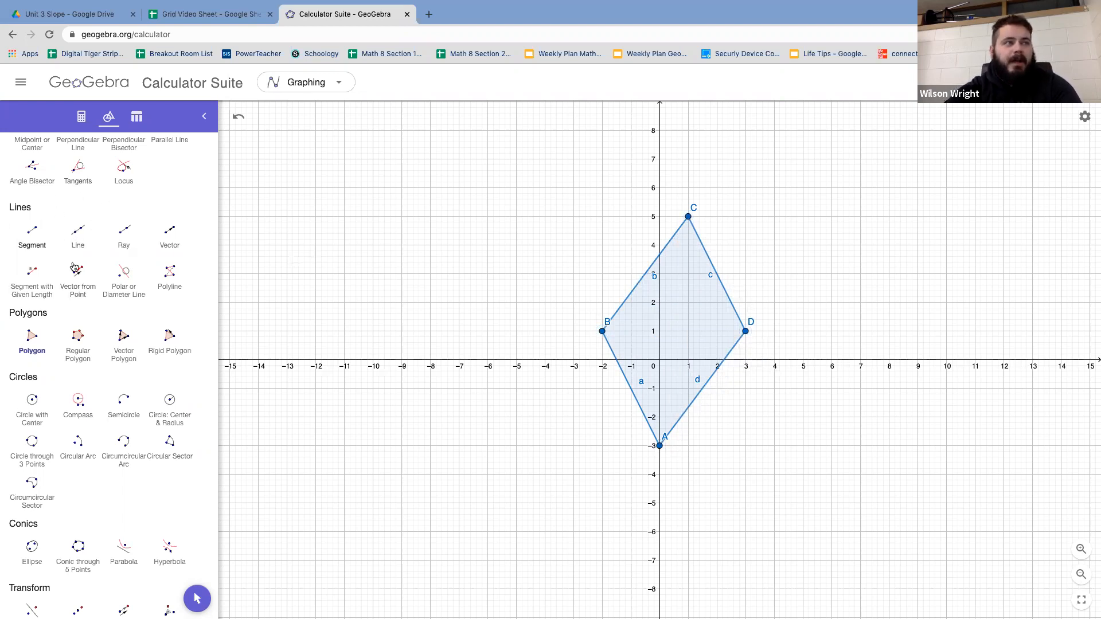
# - Draw lines through opposite vertices B and D, and A and C, as the diagonals of the new quadrilateral
pyautogui.click(79, 233)
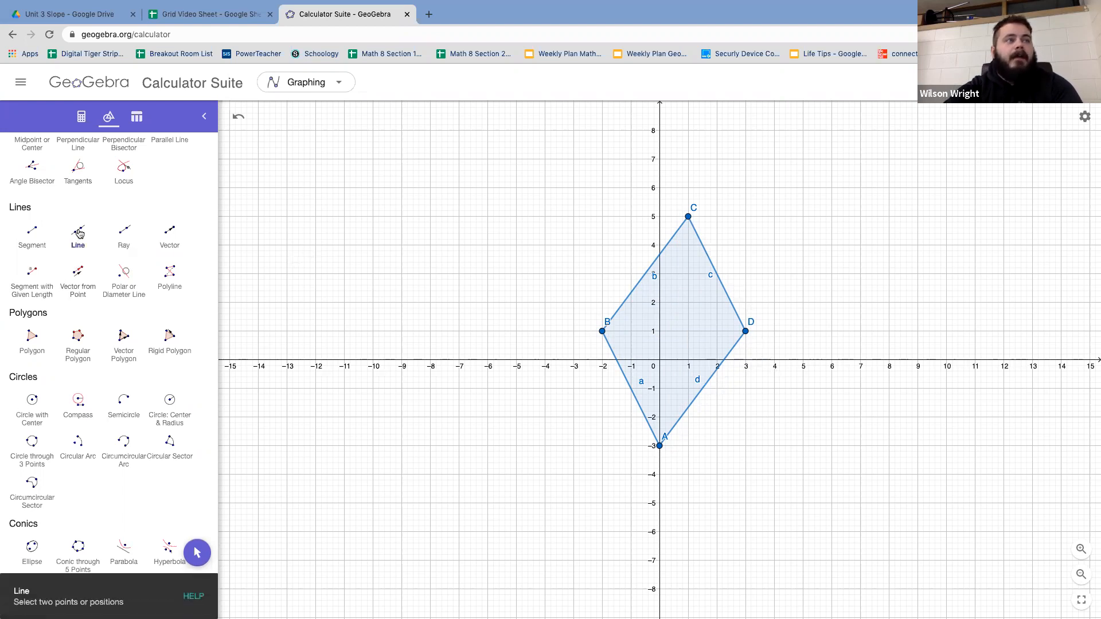
pyautogui.click(602, 332)
pyautogui.click(745, 332)
pyautogui.click(659, 446)
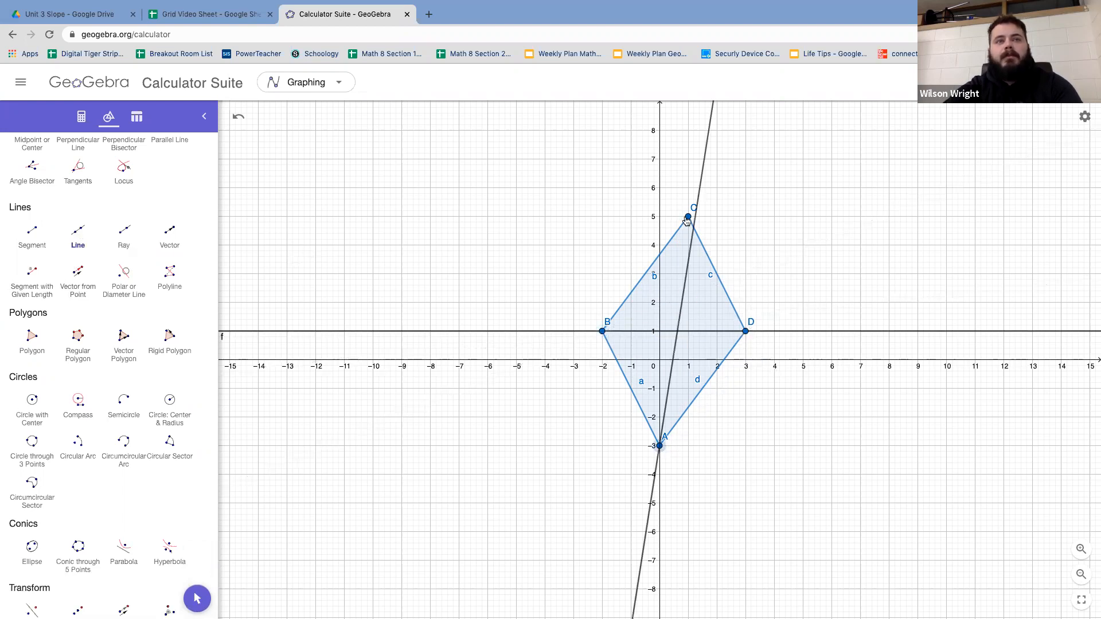
pyautogui.click(688, 217)
# - Mark the crossing of the two diagonals with an intersection point using the Intersect tool
pyautogui.scroll(10, 36, 203)
pyautogui.click(169, 177)
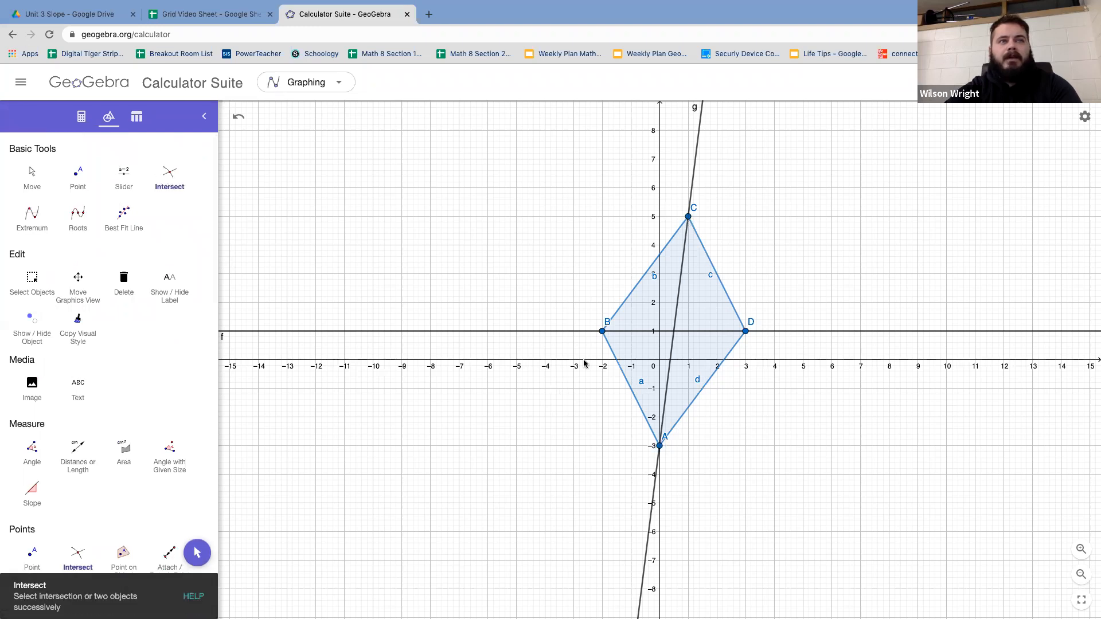
pyautogui.click(673, 332)
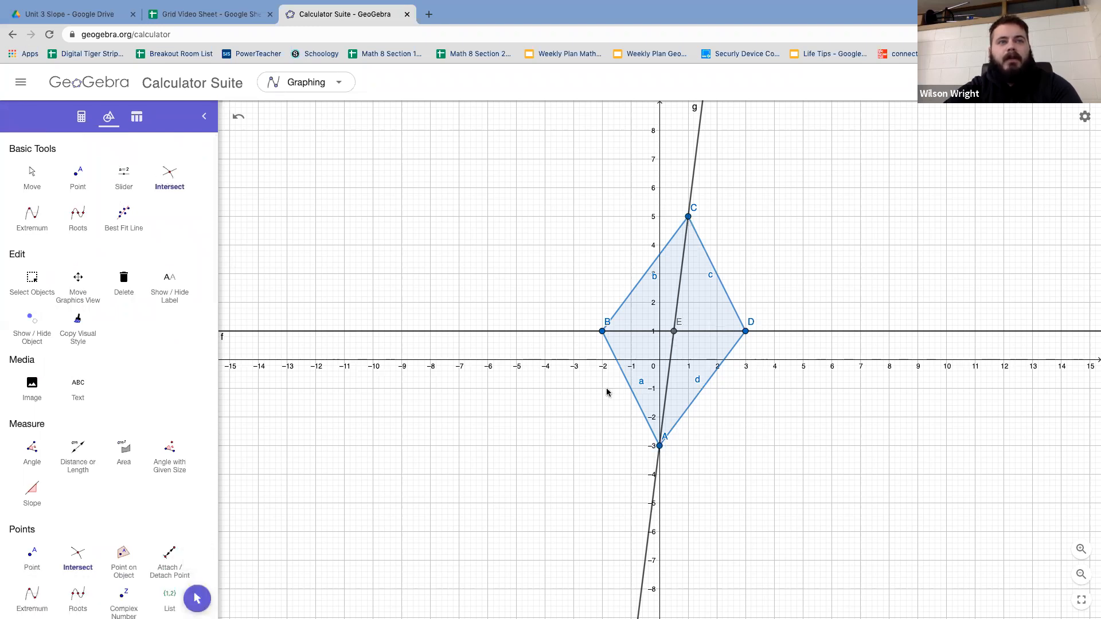
# - Set intersection point E's label to show its Value, nudge the label slightly away from the point, and close the settings
pyautogui.click(31, 182)
pyautogui.click(675, 334)
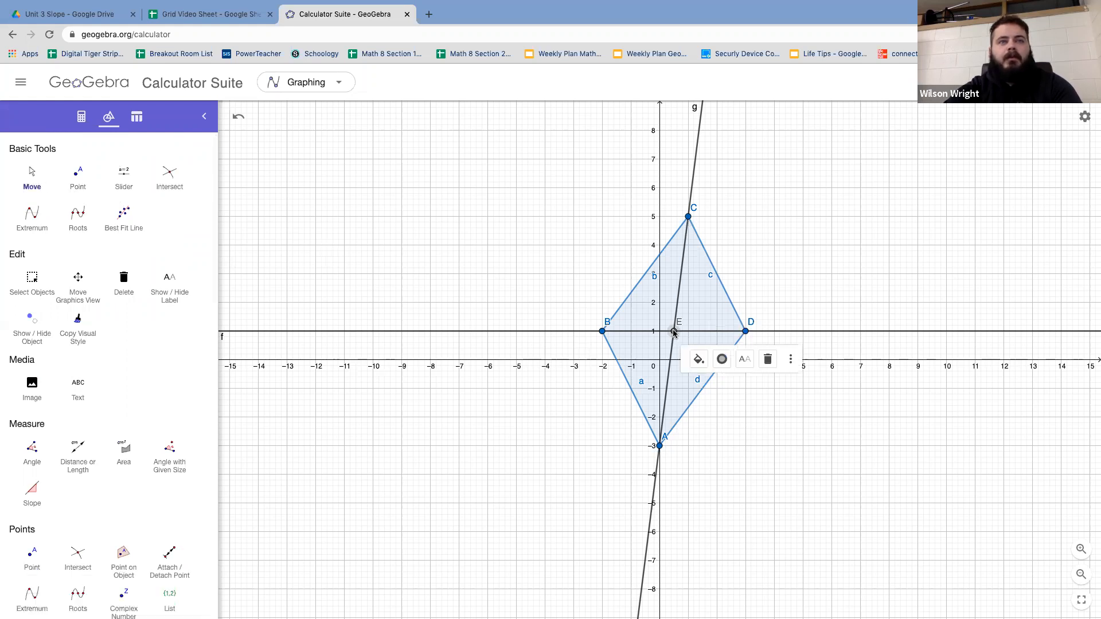
pyautogui.click(791, 359)
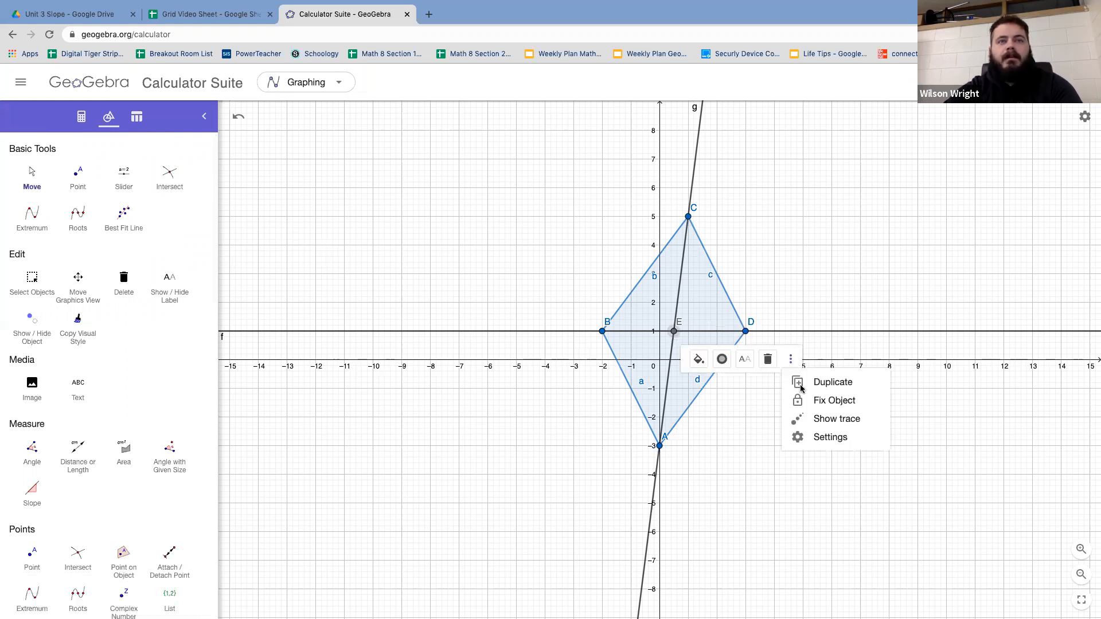
pyautogui.click(830, 437)
pyautogui.click(915, 279)
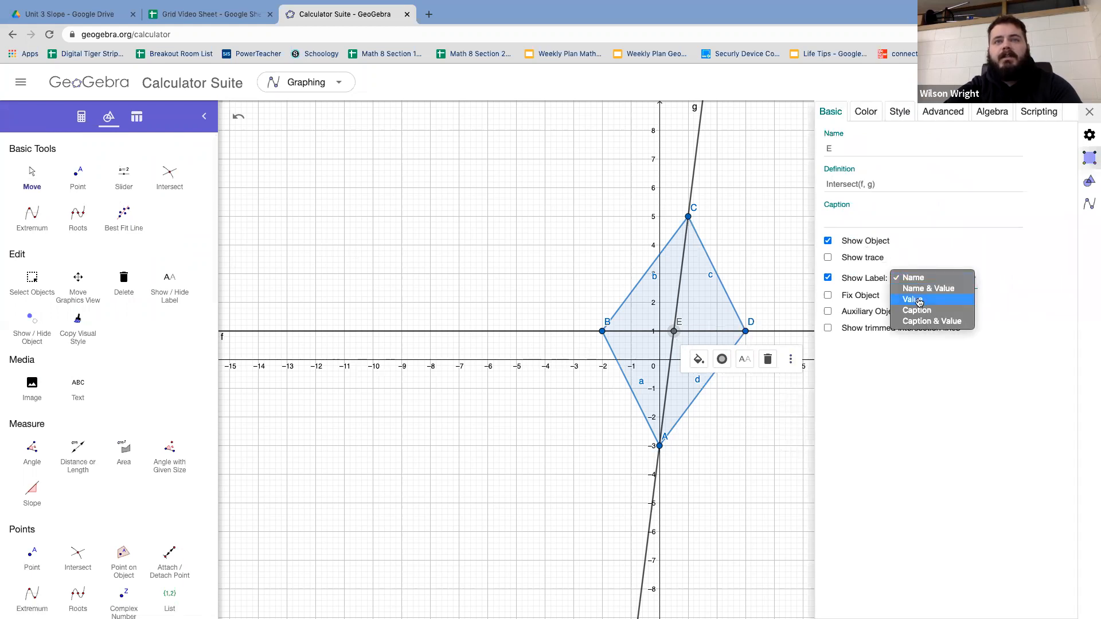
pyautogui.click(912, 299)
pyautogui.moveTo(691, 325); pyautogui.dragTo(696, 321)
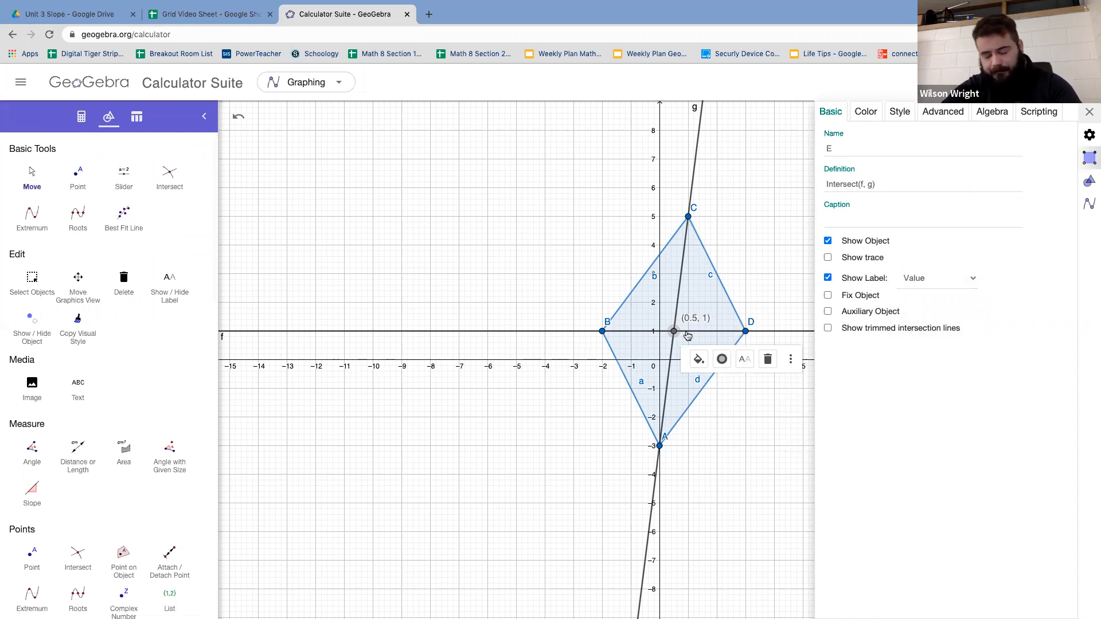
pyautogui.click(1089, 113)
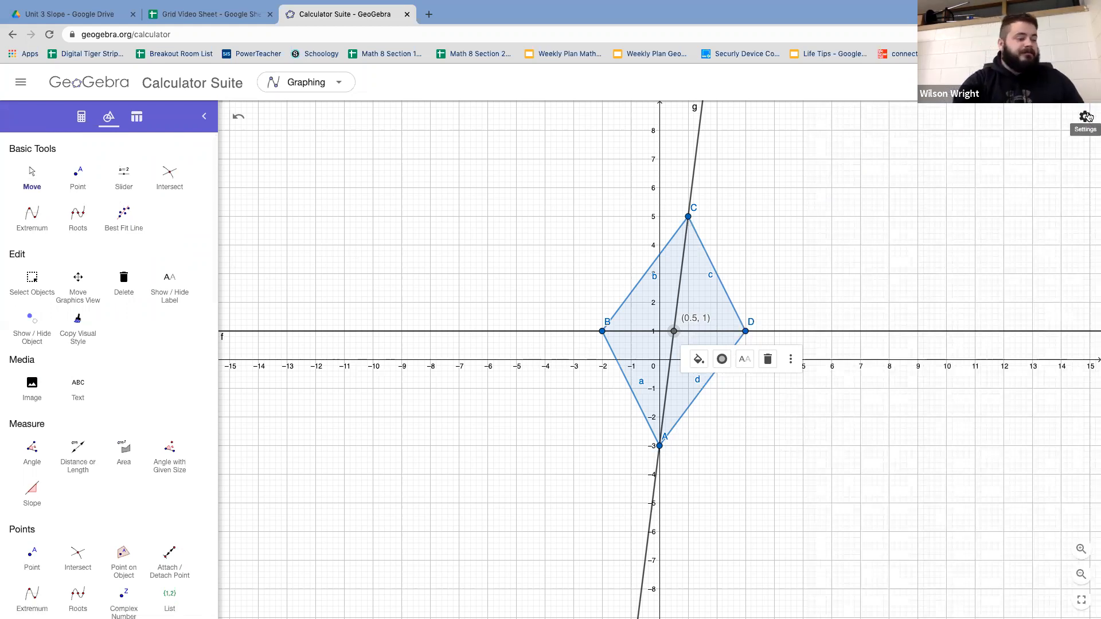